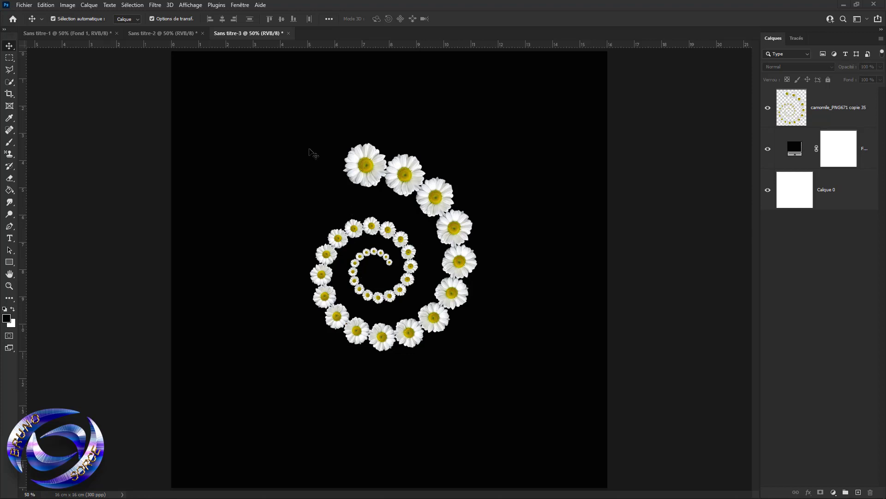
Review the finished spiral examples in the Sans titre-1 and Sans titre-2 documents
left_click(92, 36)
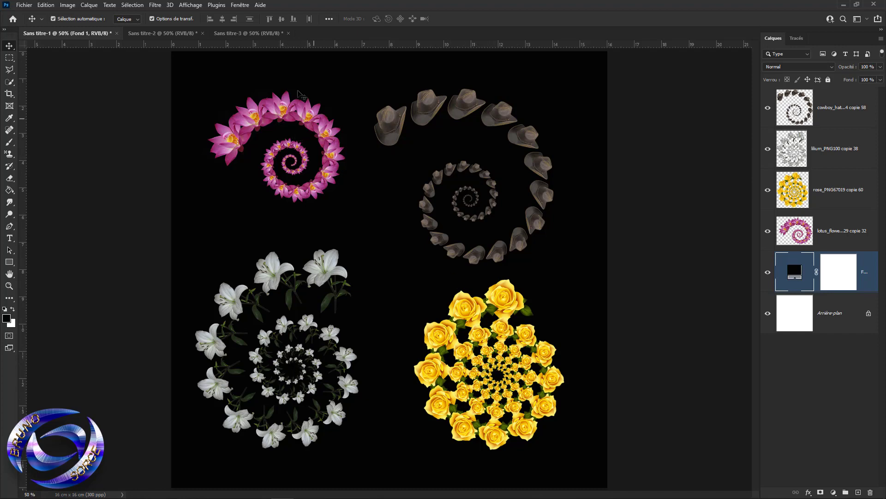
left_click(161, 33)
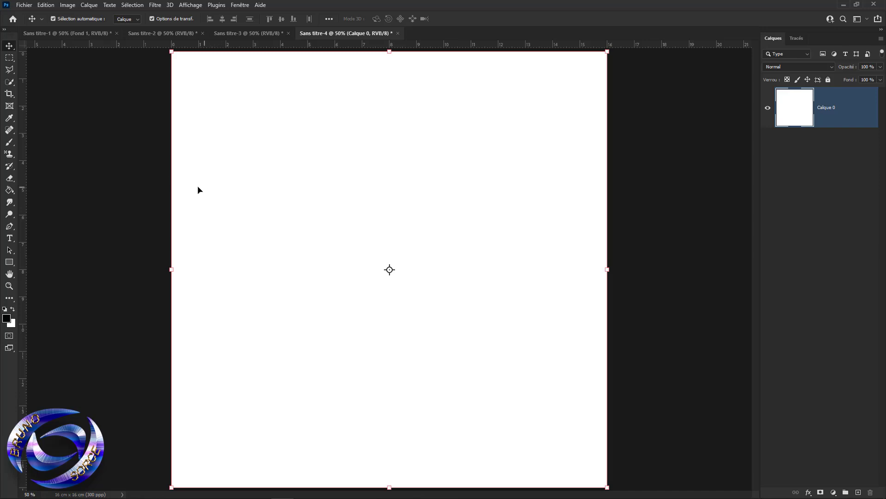
Place lilium_PNG28 as an embedded image, scale it to about 3.3%, and position it in the upper middle of the canvas
left_click(24, 7)
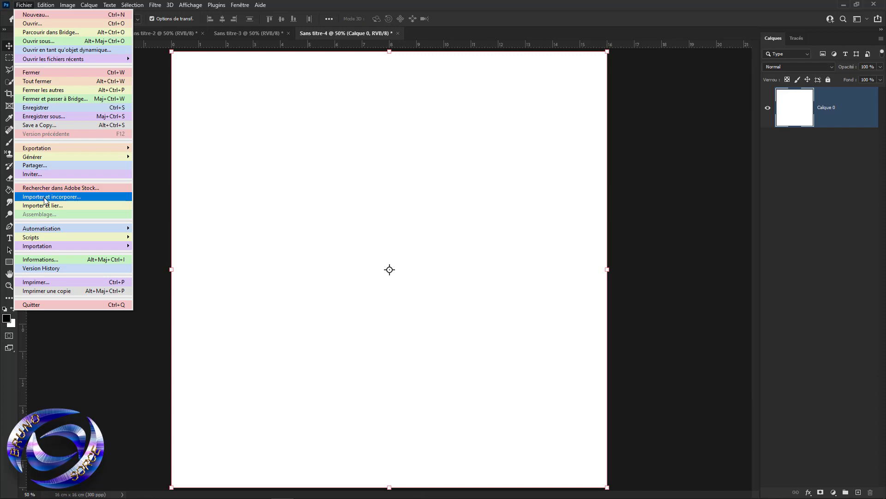
left_click(45, 197)
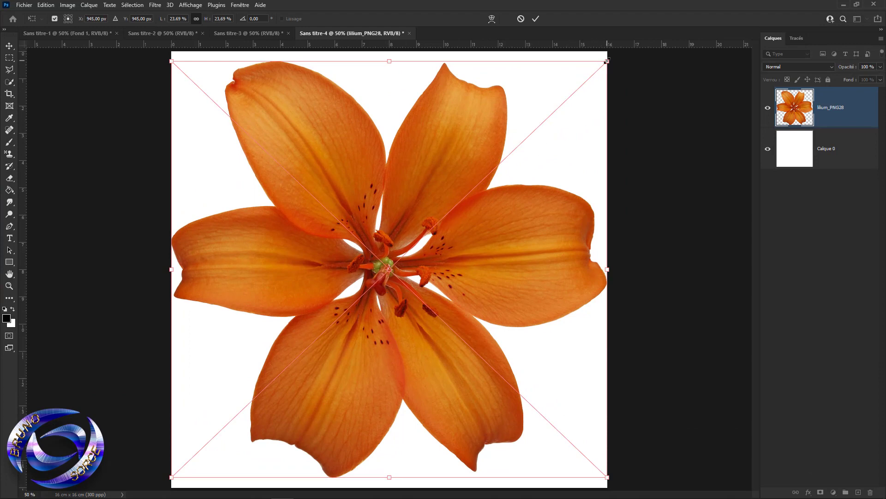
left_click_drag(607, 61, 359, 116)
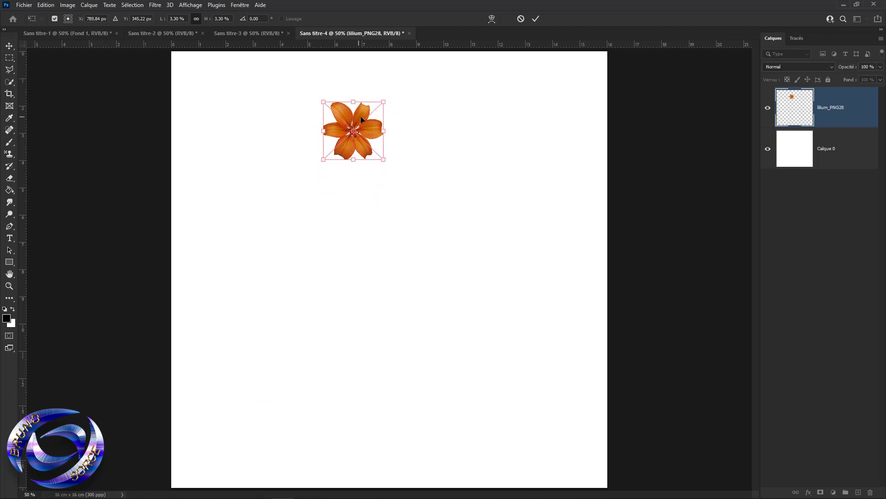
left_click(537, 19)
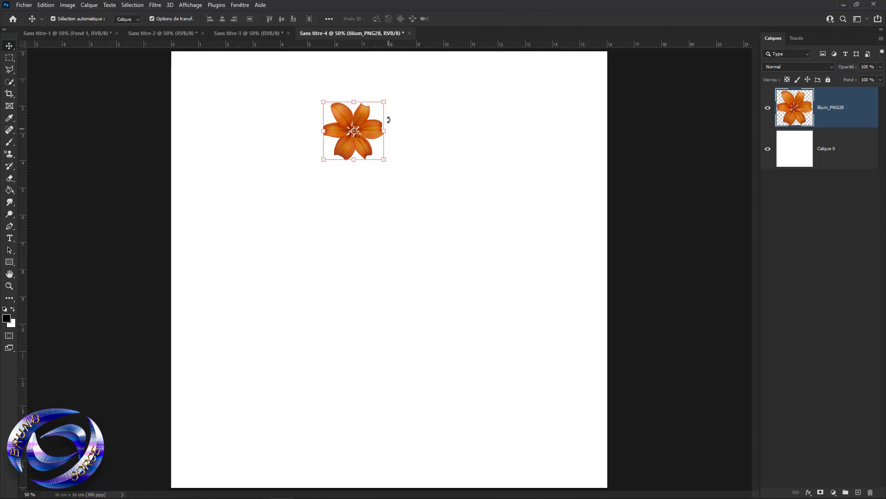
left_click_drag(370, 133, 383, 147)
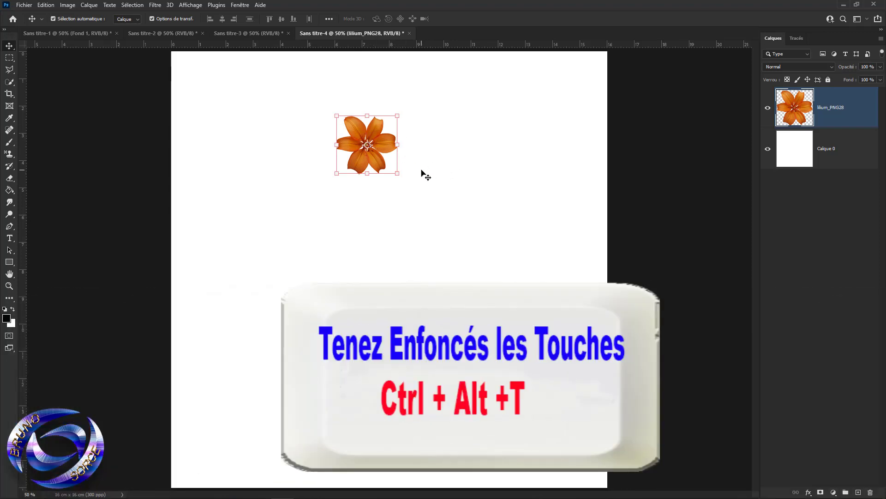
Begin a duplicating free transform of the lily with its reference point moved straight down to Y 907 px
key("ctrl")
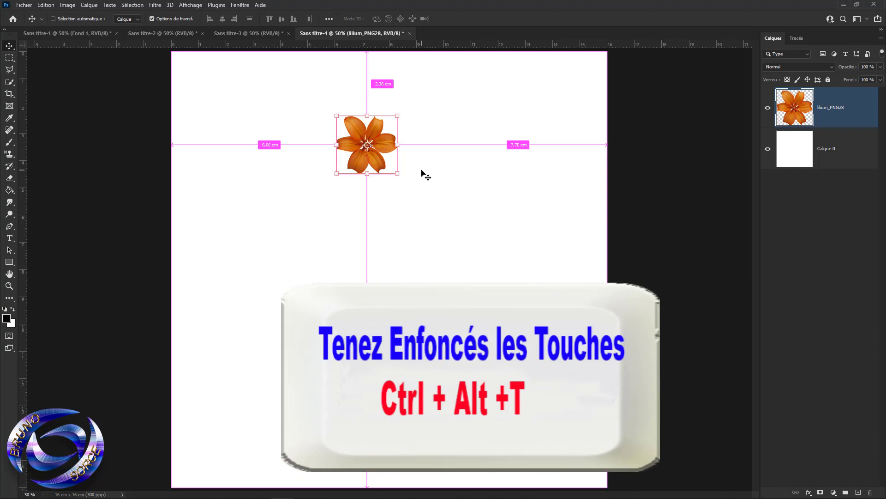
key("ctrl+alt+t")
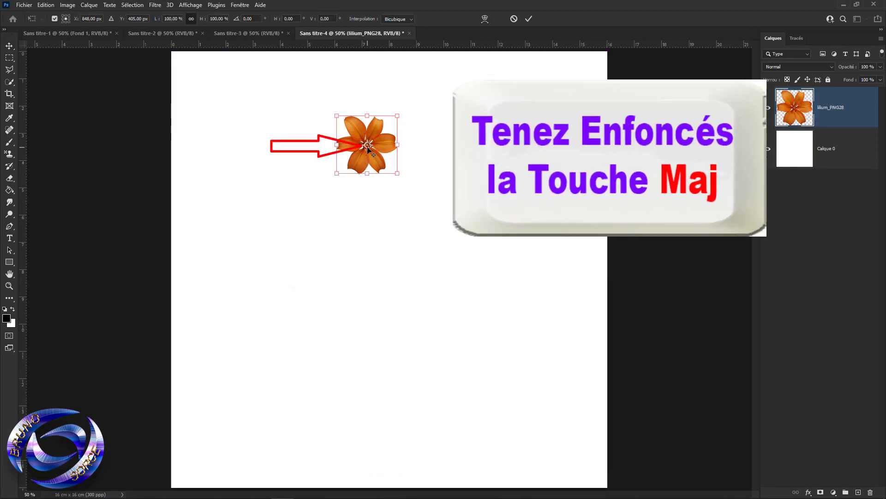
left_click_drag(368, 148, 375, 262)
key("ctrl+alt+t")
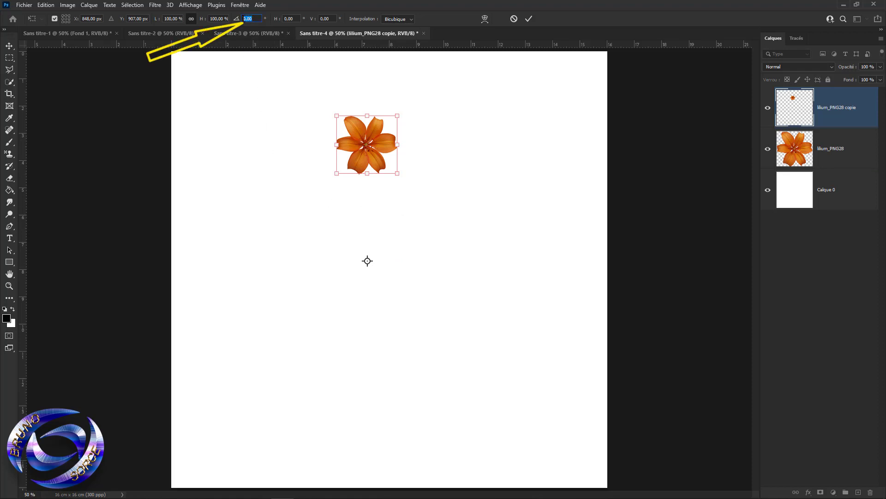
Try rotating the lily copy 22.5° around the lowered reference point
type("2")
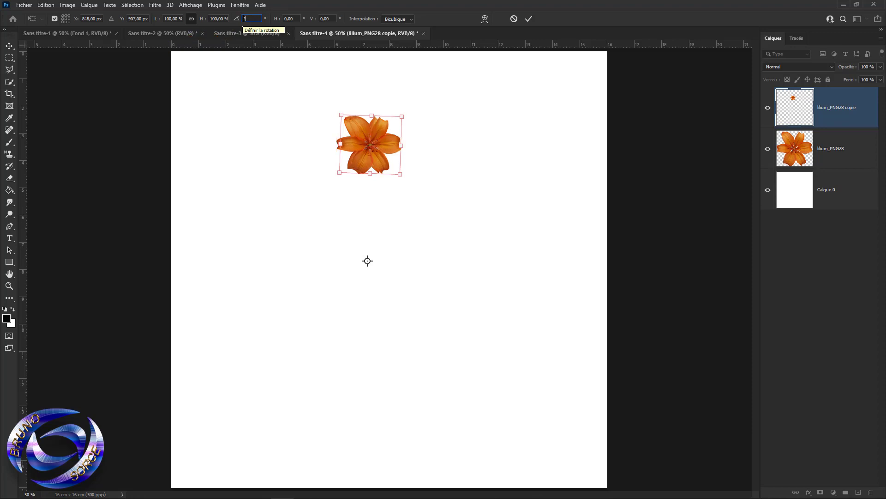
type("2,5")
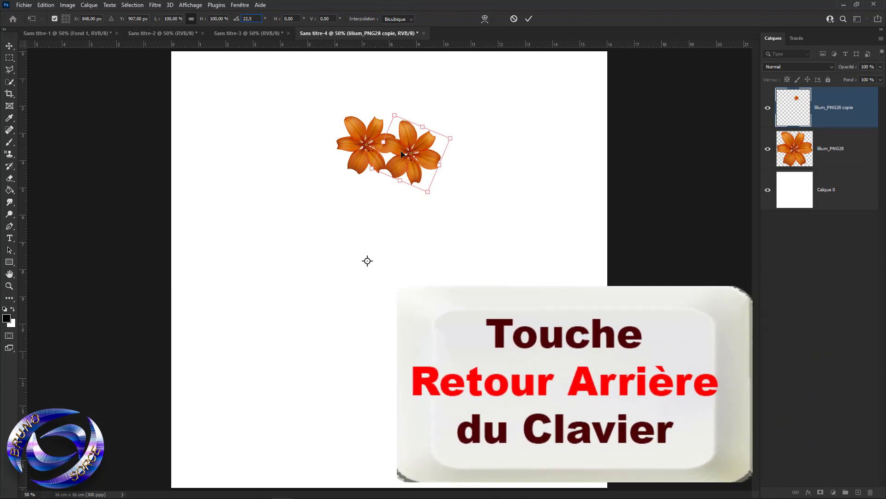
key("BackSpace")
key("BackSpace")
key("BackSpace")
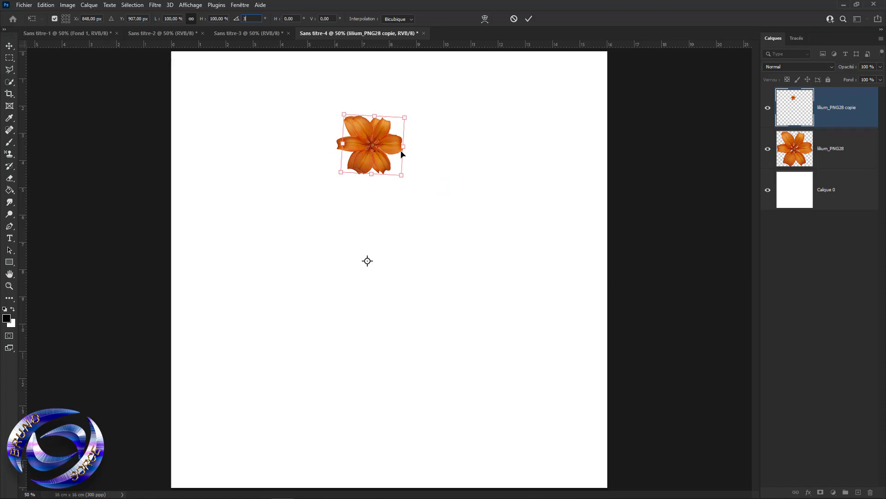
Rotate the lily copy 30° around the reference point, scale it down to about 96.6%, and apply the transformation
type("30")
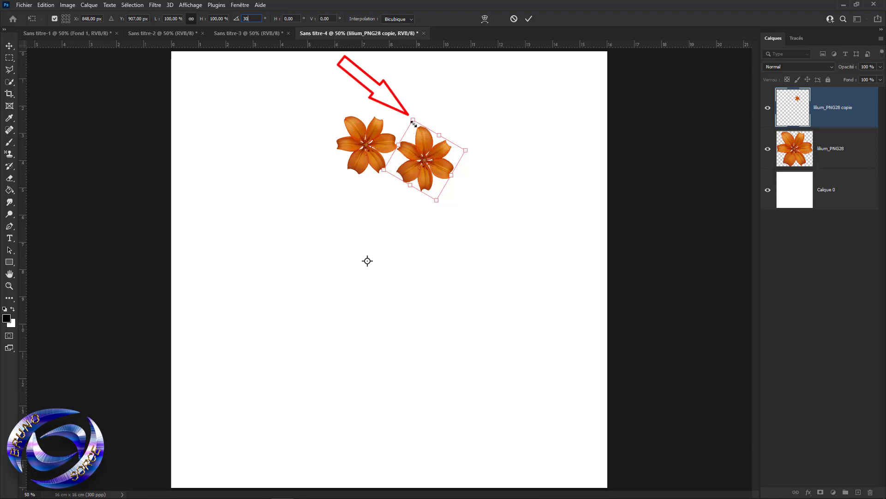
key("Return")
left_click_drag(412, 121, 415, 123)
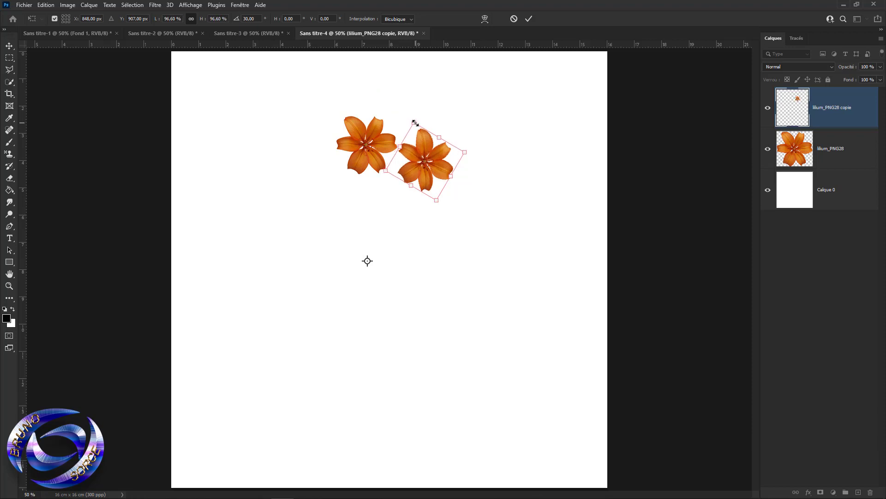
left_click(531, 20)
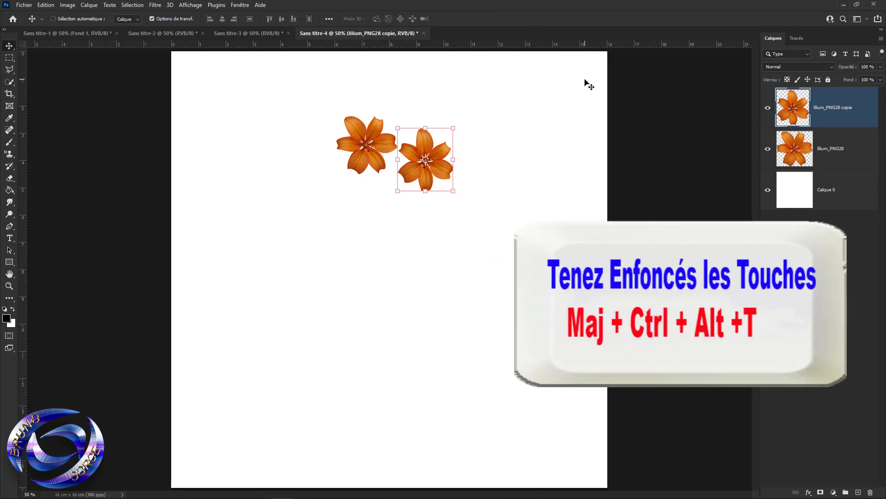
Repeat the duplicating transformation to build a tight inward spiral of 35 lily copies
key("shift+ctrl+alt+t")
key("shift+ctrl+alt+t")
key("shift+ctrl+alt+t")
key("shift+ctrl+alt+t")
key("shift+ctrl+alt+t")
key("shift+ctrl+alt+t")
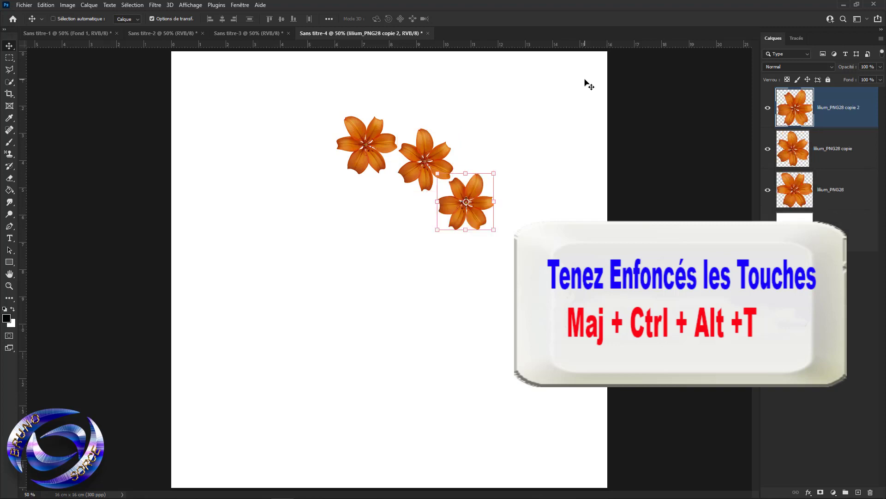
key("shift+ctrl+alt+t")
key("shift+ctrl+alt+t")
key("shift+ctrl+alt+t")
key("shift+ctrl+alt+t")
key("shift+ctrl+alt+t")
key("shift+ctrl+alt+t")
key("shift+ctrl+alt+t")
key("shift+ctrl+alt+t")
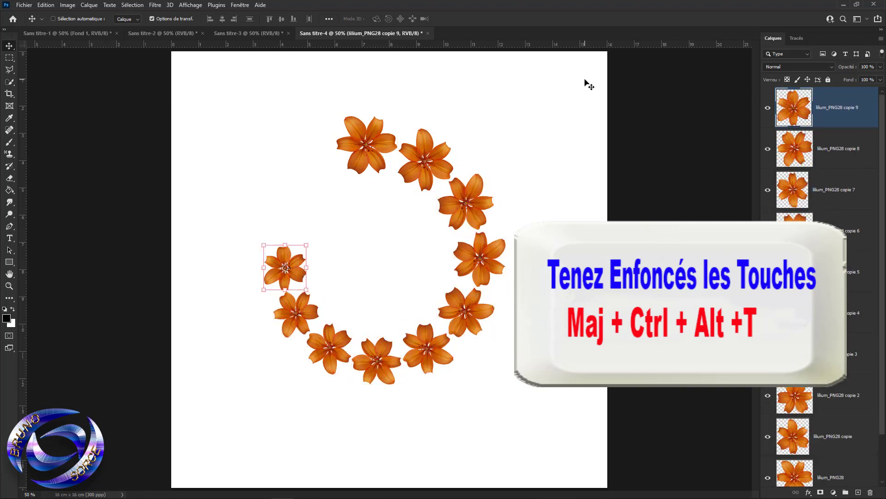
key("shift+ctrl+alt+t")
key("shift+ctrl+alt+t")
key("shift+ctrl+alt+t")
key("shift+ctrl+alt+t")
key("shift+ctrl+alt+t")
key("shift+ctrl+alt+t")
key("shift+ctrl+alt+t")
key("shift+ctrl+alt+t")
key("shift+ctrl+alt+t")
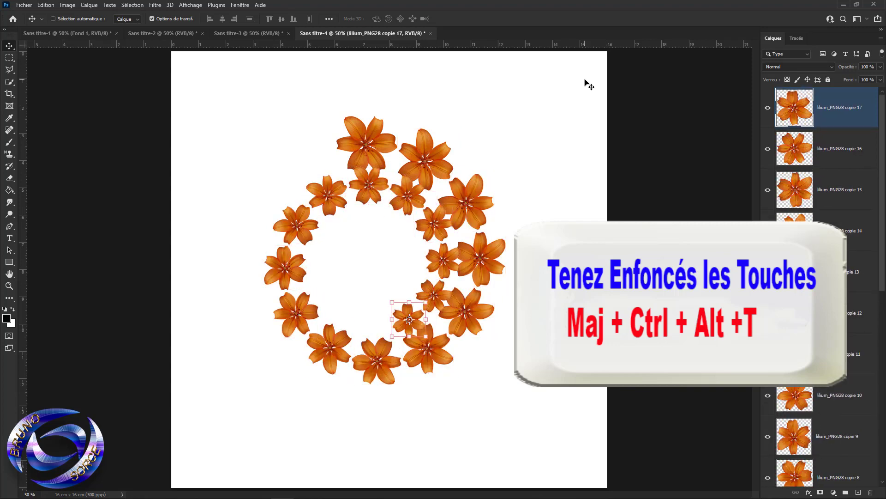
key("shift+ctrl+alt+t")
key("shift+ctrl+alt+t")
key("shift+ctrl+alt+t")
key("shift+ctrl+alt+t")
key("shift+ctrl+alt+t")
key("shift+ctrl+alt+t")
key("shift+ctrl+alt+t")
key("shift+ctrl+alt+t")
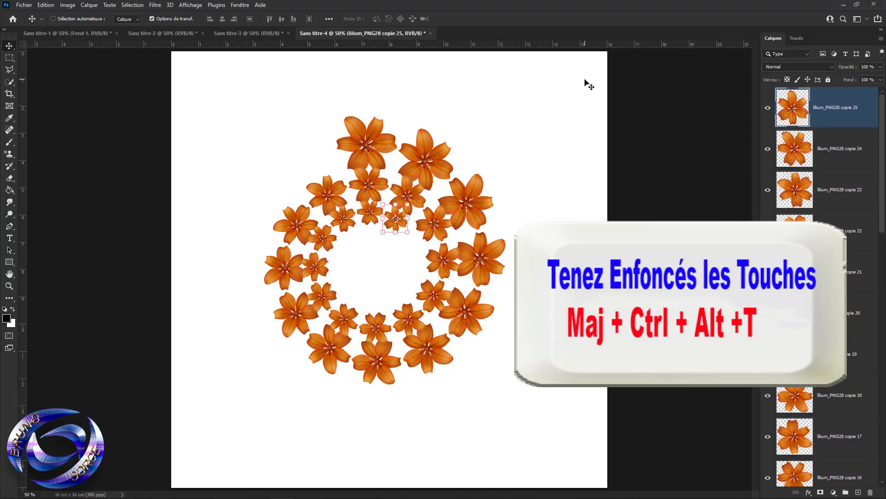
key("shift+ctrl+alt+t")
key("shift+ctrl+alt+t")
key("shift+ctrl+alt+t")
key("shift+ctrl+alt+t")
key("shift+ctrl+alt+t")
key("shift+ctrl+alt+t")
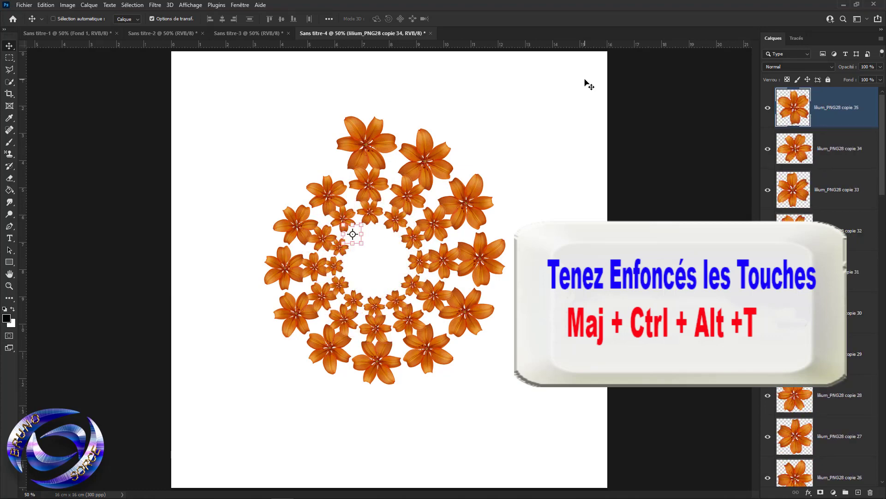
Undo all the lily duplications back to the single original flower
key("ctrl+z")
key("ctrl+z")
key("ctrl+z")
key("ctrl+z")
key("ctrl+z")
key("ctrl+z")
key("ctrl+z")
key("ctrl+z")
key("ctrl+z")
key("ctrl+z")
key("ctrl+z")
key("ctrl+z")
key("ctrl+z")
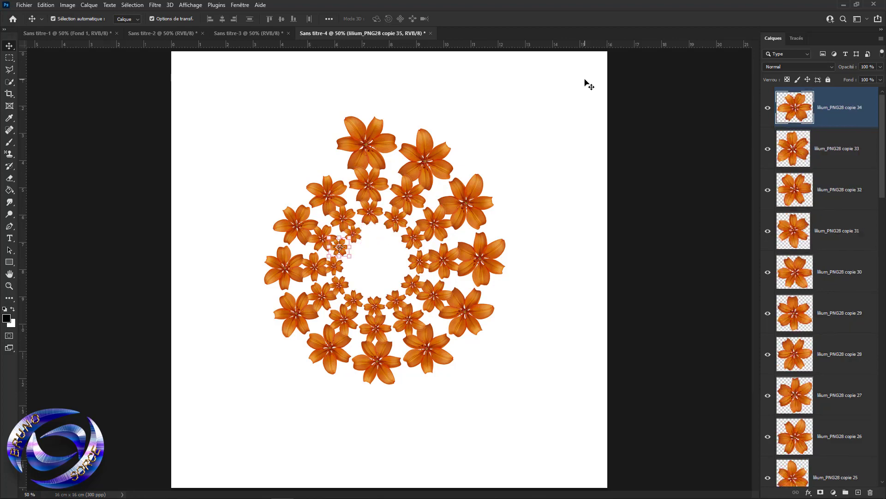
key("ctrl+z")
key("ctrl+z")
key("ctrl+z")
key("ctrl+z")
key("ctrl+z")
key("ctrl+z")
key("ctrl+z")
key("ctrl+z")
key("ctrl+z")
key("ctrl+z")
key("ctrl+z")
key("ctrl+z")
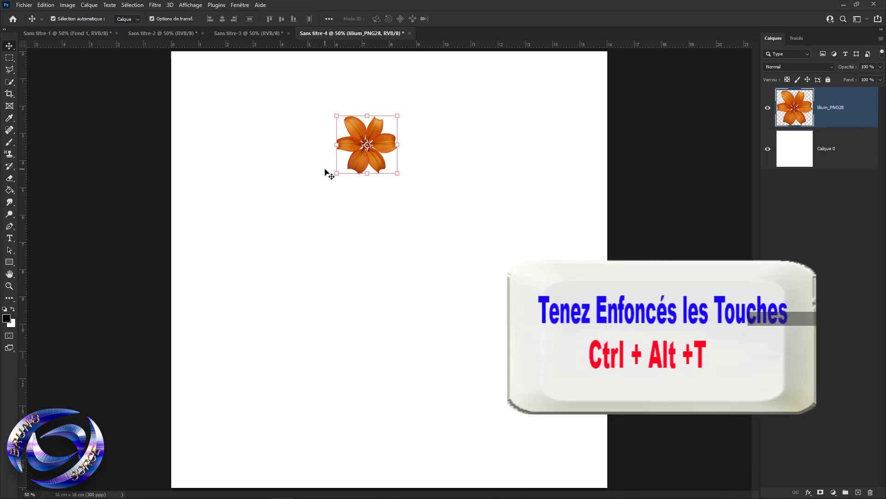
Begin a duplicating free transform of the lily with its reference point moved straight down to Y 1287 px
key("ctrl")
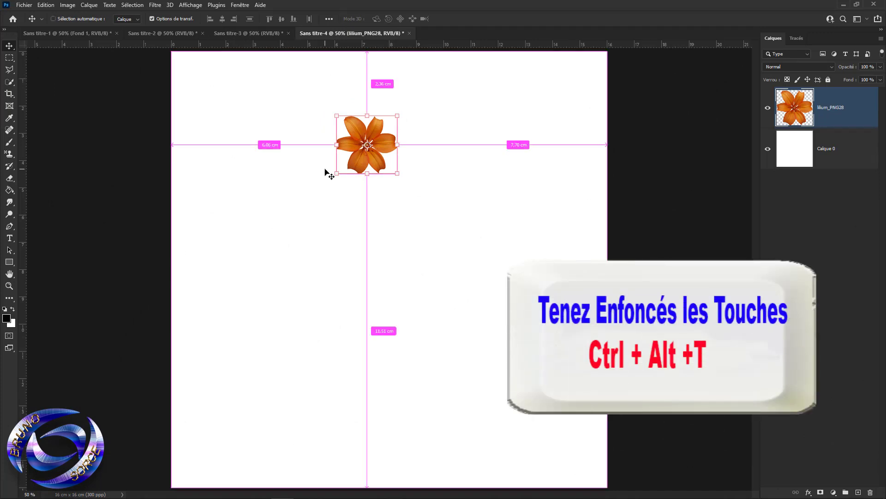
key("ctrl+alt+t")
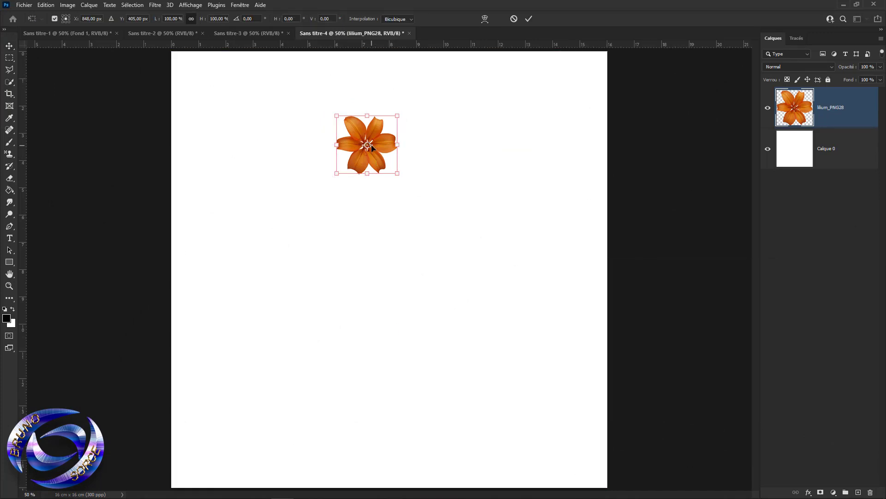
left_click_drag(369, 146, 362, 352)
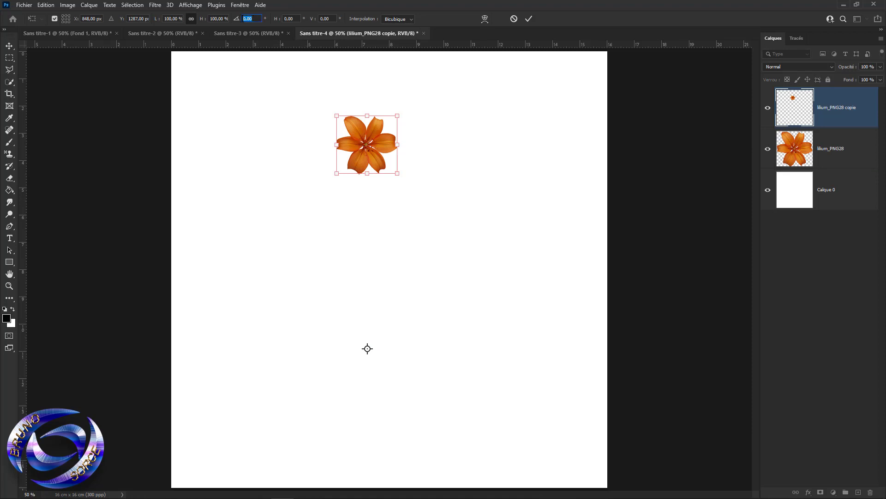
Try rotation angles of 30° and 22.5° for the lily copy around the lower reference point
type("30")
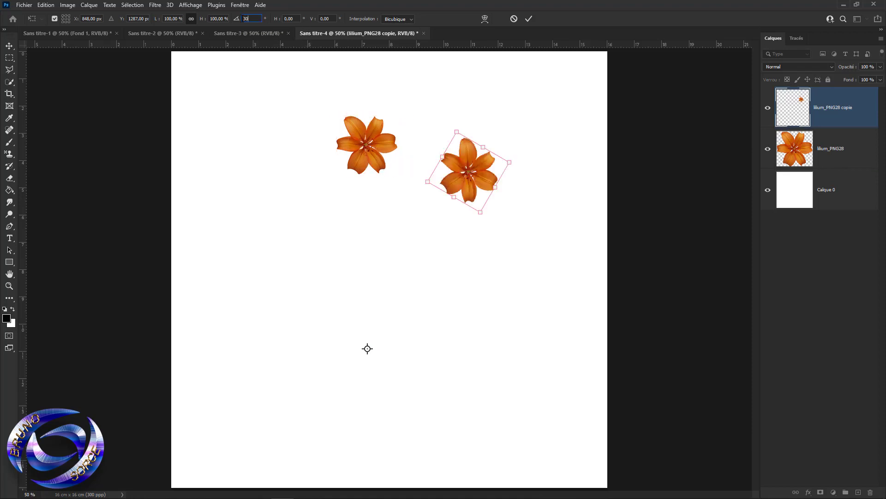
key("BackSpace")
key("BackSpace")
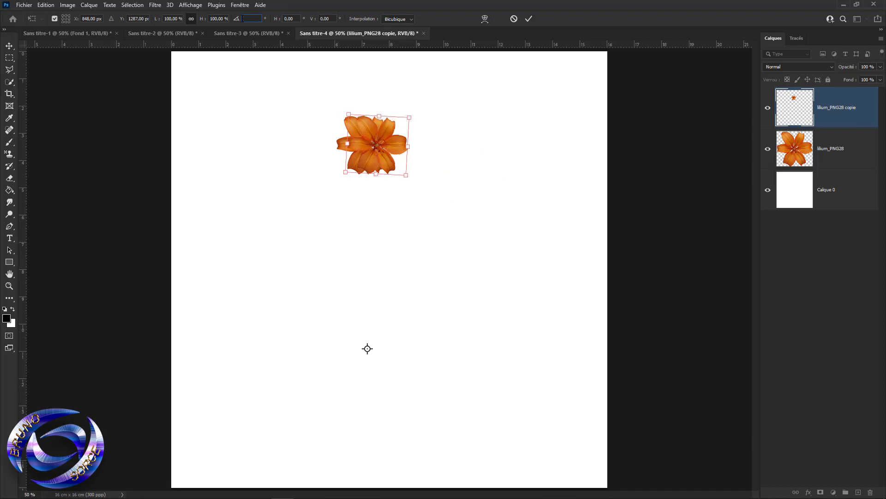
type("22")
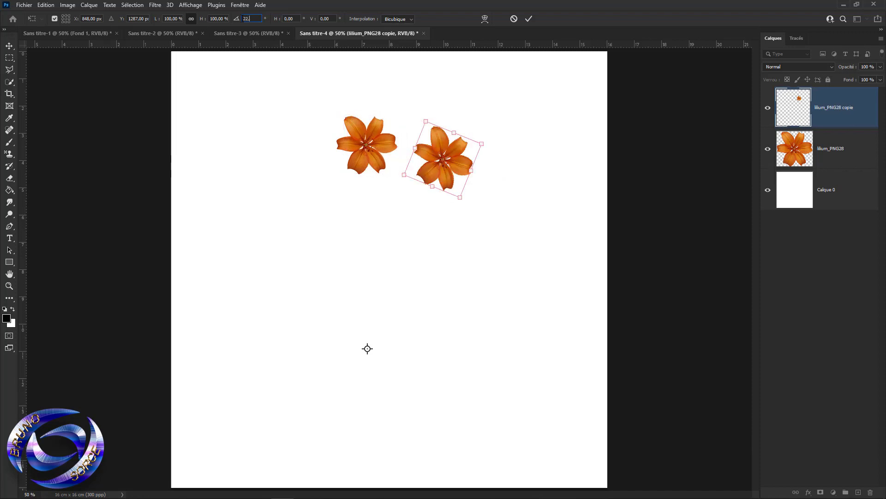
type("5")
key("BackSpace")
key("BackSpace")
key("BackSpace")
key("BackSpace")
Rotate the lily copy 18° around the reference point, scale it down to about 92.2%, and apply the transformation
type("18")
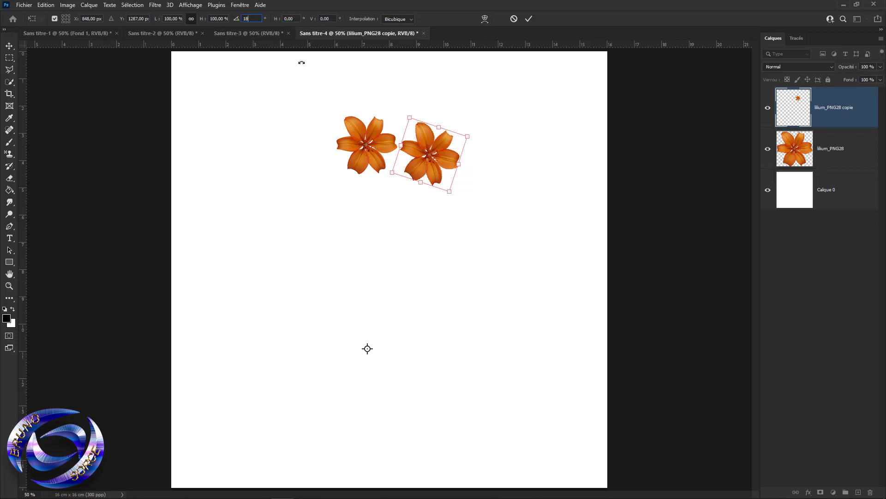
left_click_drag(408, 116, 409, 123)
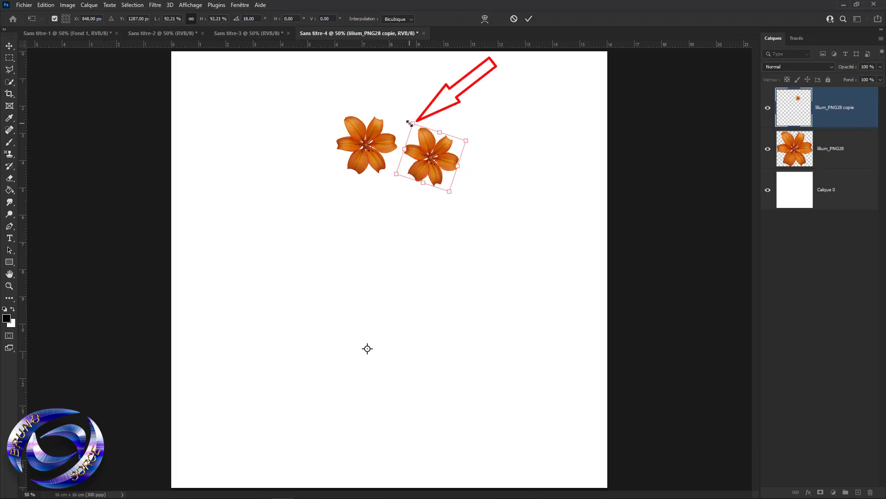
left_click(530, 21)
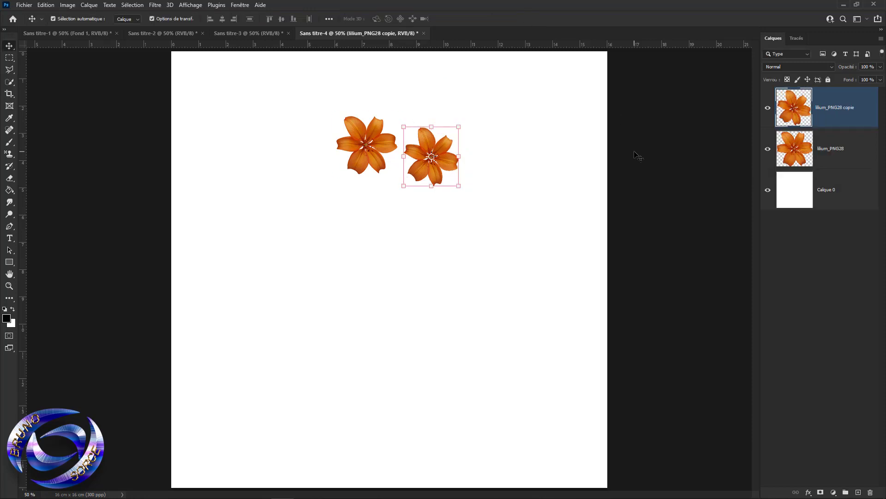
Repeat the duplicating transformation to build a wide inward spiral of 25 progressively smaller lily copies
key("ctrl+shift+alt+t")
key("ctrl+shift+alt+t")
key("ctrl+shift+alt+t")
key("ctrl+shift+alt+t")
key("ctrl+shift+alt+t")
key("ctrl+shift+alt+t")
key("ctrl+shift+alt+t")
key("ctrl+shift+alt+t")
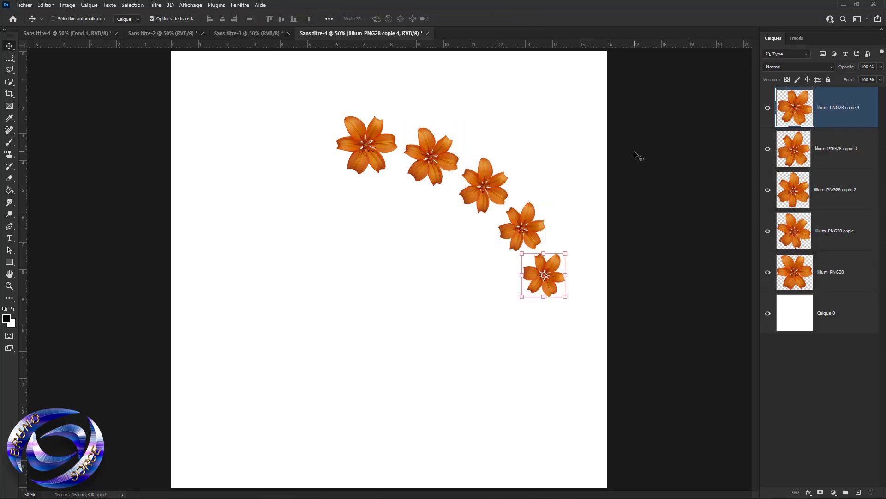
key("ctrl+shift+alt+t")
key("ctrl+shift+alt+t")
key("ctrl+shift+alt+t")
key("ctrl+shift+alt+t")
key("ctrl+shift+alt+t")
key("ctrl+shift+alt+t")
key("ctrl+shift+alt+t")
key("ctrl+shift+alt+t")
key("ctrl+shift+alt+t")
key("ctrl+shift+alt+t")
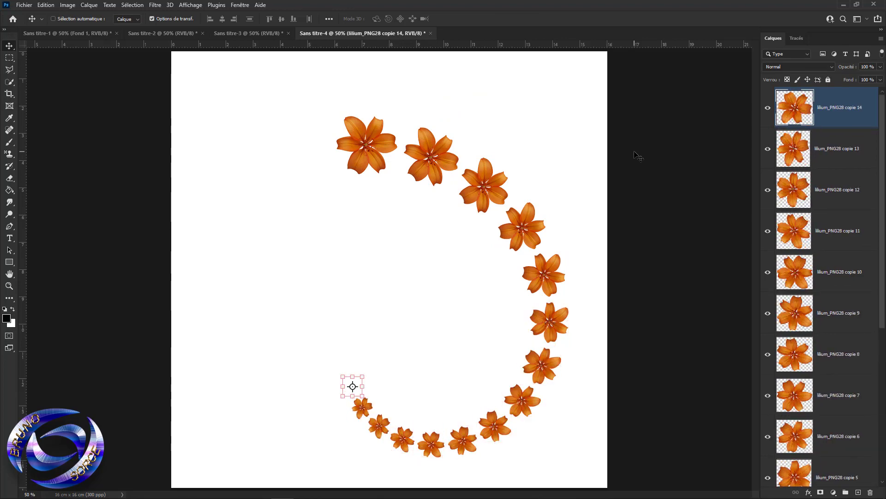
key("ctrl+shift+alt+t")
key("ctrl+shift+alt+t")
key("ctrl+shift+alt+t")
key("ctrl+shift+alt+t")
key("ctrl+shift+alt+t")
key("ctrl+shift+alt+t")
key("ctrl+shift+alt+t")
key("ctrl+shift+alt+t")
key("ctrl+shift+alt+t")
key("ctrl+shift+alt+t")
key("ctrl+shift+alt+t")
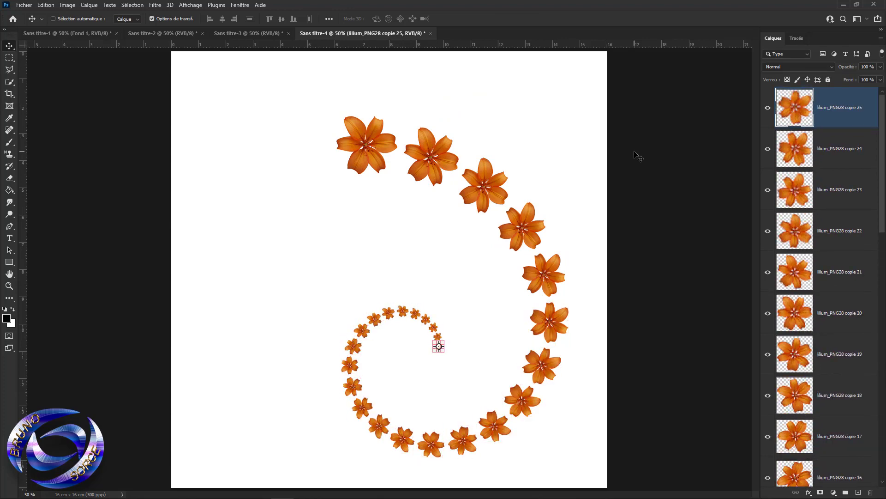
Repeat the duplicating transformation to extend the spiral inward to 36 lily copies
key("ctrl+shift+alt+t")
key("ctrl+shift+alt+t")
key("ctrl+shift+alt+t")
key("ctrl+shift+alt+t")
key("ctrl+shift+alt+t")
key("ctrl+shift+alt+t")
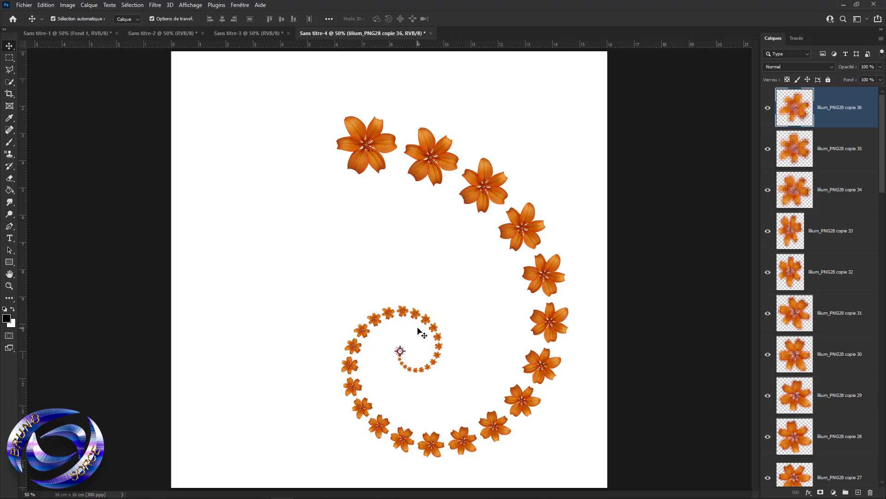
Undo all the lily copies back to the single original lily
key("ctrl+z")
key("ctrl+z")
key("ctrl+z")
key("ctrl+z")
key("ctrl+z")
key("ctrl+z")
key("ctrl+z")
key("ctrl+z")
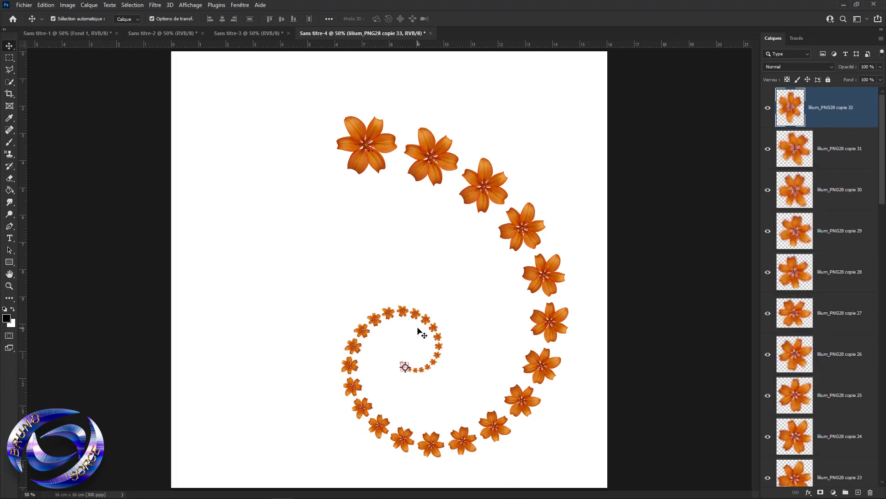
key("ctrl+z")
key("ctrl+z")
key("ctrl+z")
key("ctrl+z")
key("ctrl+z")
key("ctrl+z")
key("ctrl+z")
key("ctrl+z")
key("ctrl+z")
key("ctrl+z")
key("ctrl+z")
key("ctrl+z")
key("ctrl+z")
key("ctrl+z")
key("ctrl+z")
key("ctrl+z")
key("ctrl+z")
key("ctrl+z")
key("ctrl+z")
key("ctrl+z")
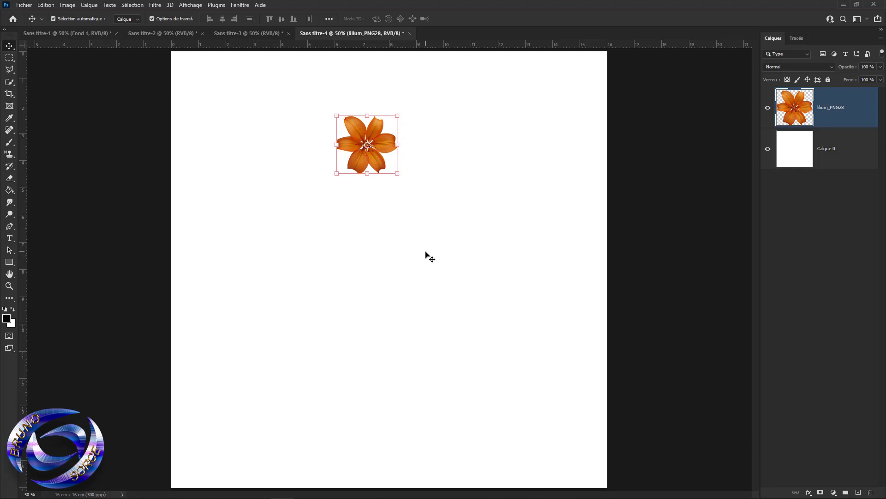
Begin a duplicating free transform of the lily with its reference point moved straight down to Y 977 px
key("ctrl")
key("ctrl+t")
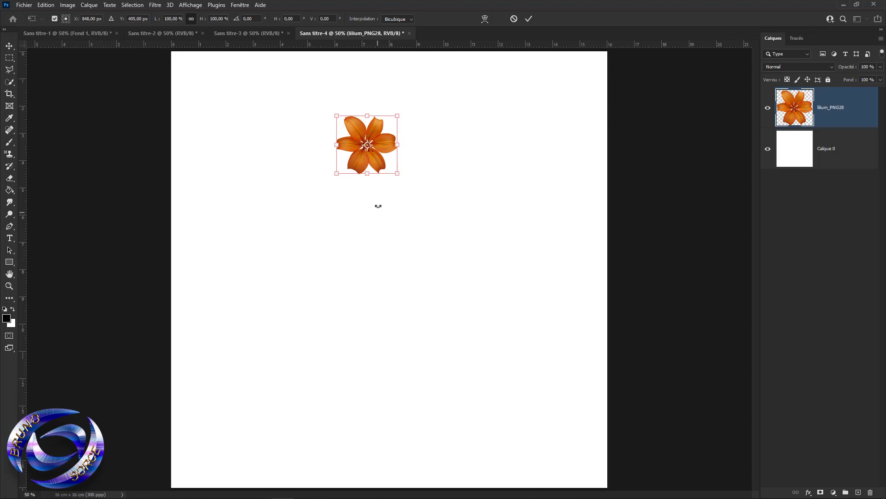
left_click_drag(369, 153, 364, 277)
key("ctrl+alt+t")
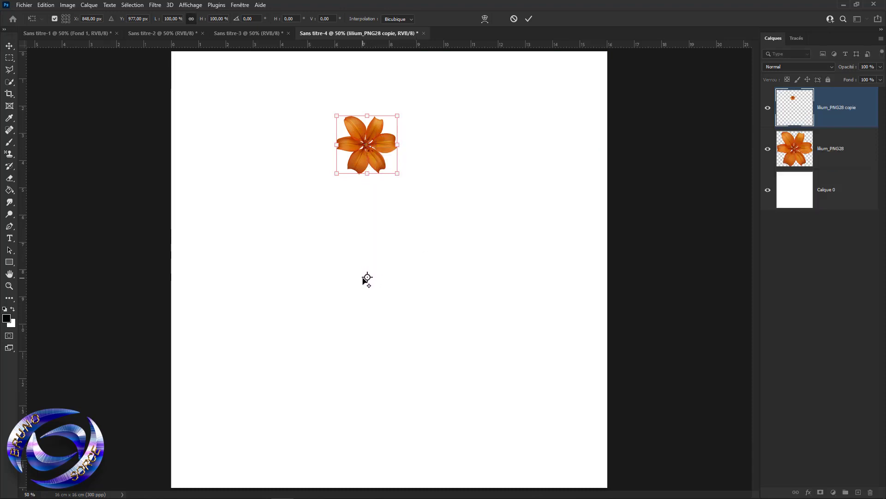
Rotate the lily copy 22.5° around the lowered reference point, scale it down to about 94.66%, and apply the transformation
left_click(255, 18)
left_click_drag(255, 19, 244, 19)
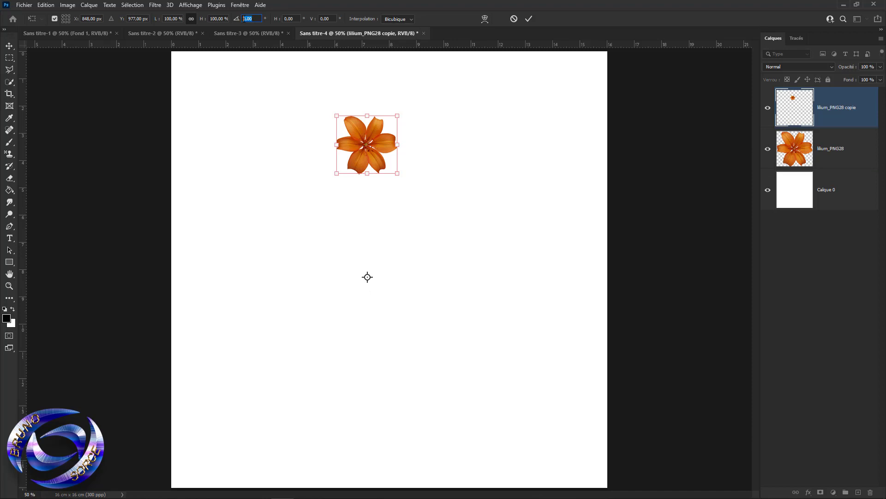
type("22")
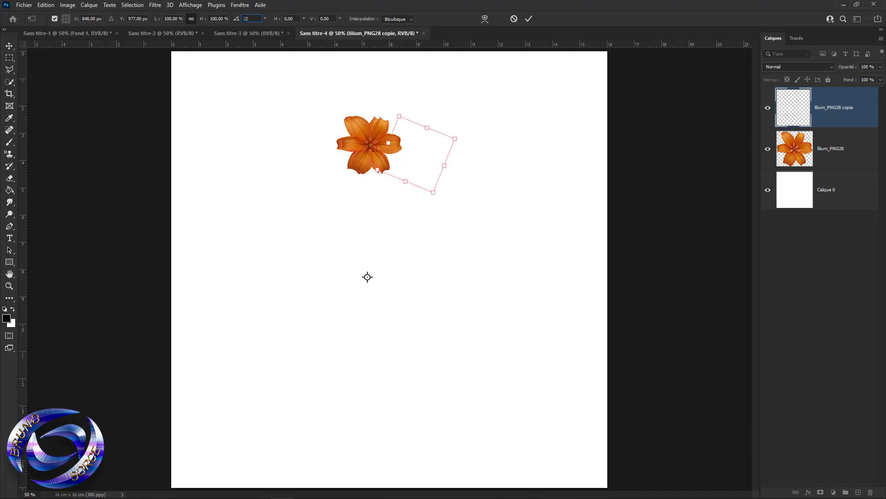
type(",50")
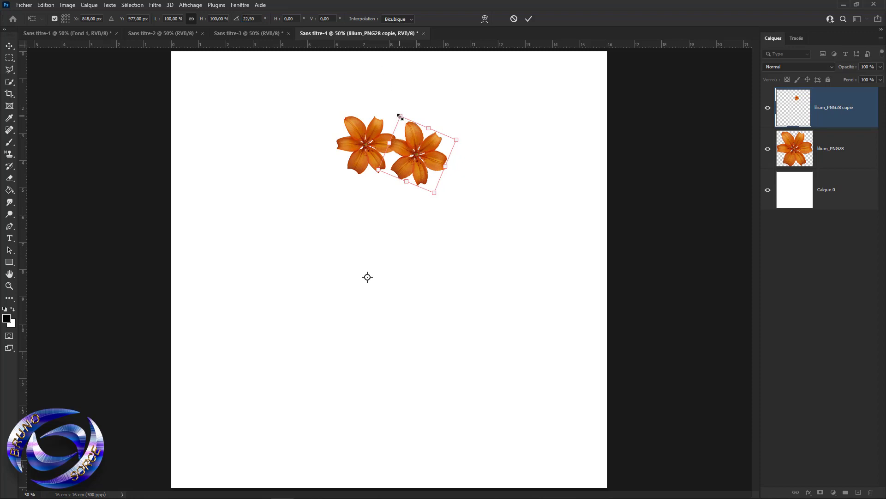
left_click_drag(400, 116, 403, 120)
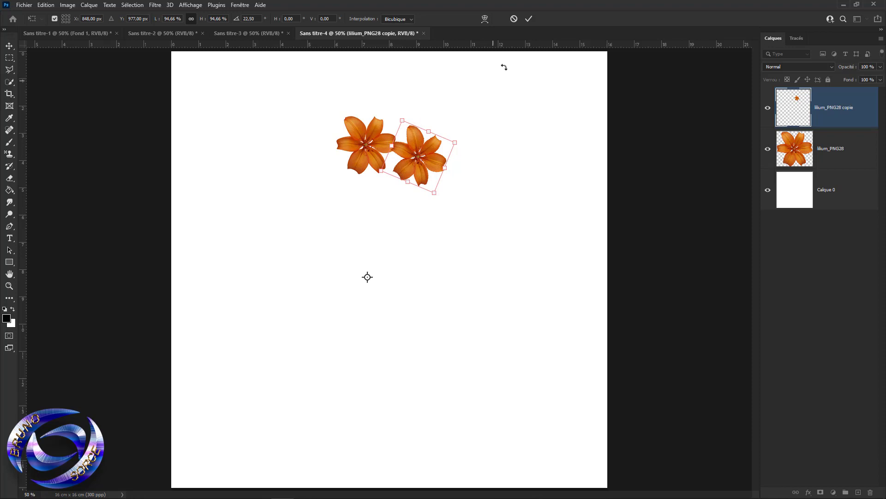
left_click(528, 18)
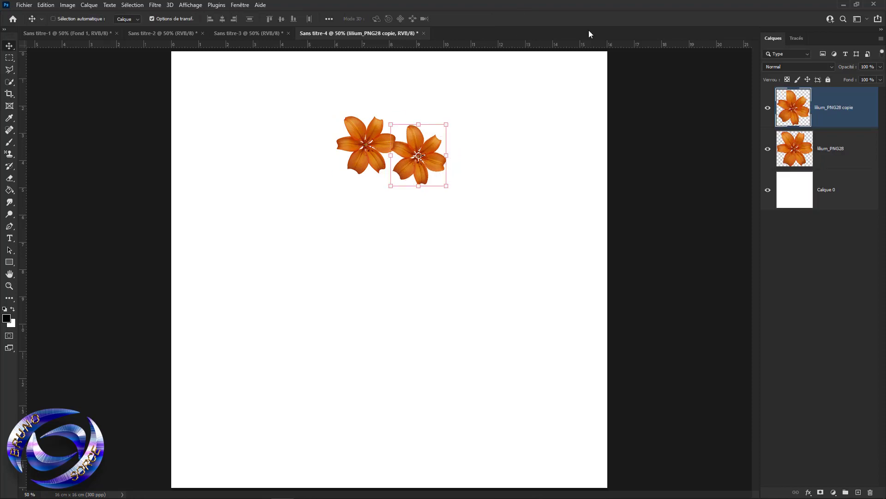
Repeat the duplicating transformation to build a tighter inward spiral of 29 progressively smaller lily copies
key("ctrl")
key("ctrl+alt+shift+t")
key("ctrl+alt+shift+t")
key("ctrl+alt+shift+t")
key("ctrl+alt+shift+t")
key("ctrl+alt+shift+t")
key("ctrl+alt+shift+t")
key("ctrl+alt+shift+t")
key("ctrl+alt+shift+t")
key("ctrl+alt+shift+t")
key("ctrl+alt+shift+t")
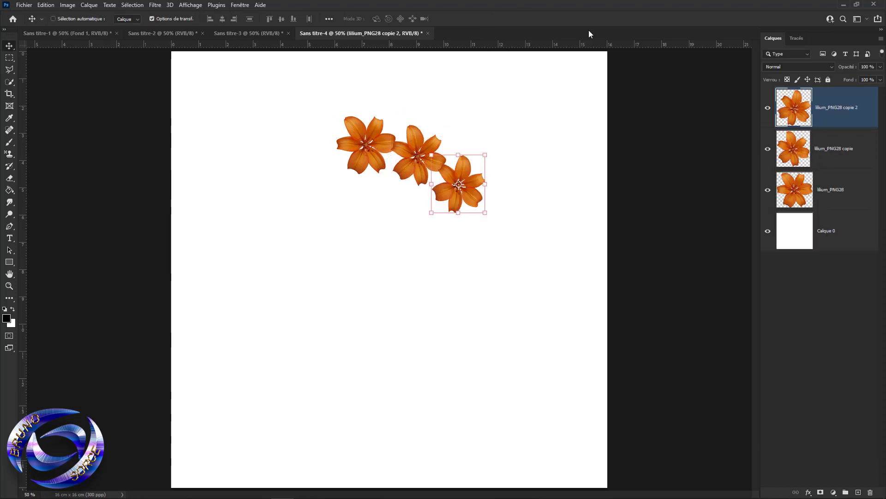
key("ctrl+alt+shift+t")
key("ctrl+alt+shift+t")
key("ctrl+alt+shift+t")
key("ctrl+alt+shift+t")
key("ctrl+alt+shift+t")
key("ctrl+alt+shift+t")
key("ctrl+alt+shift+t")
key("ctrl+alt+shift+t")
key("ctrl+alt+shift+t")
key("ctrl+alt+shift+t")
key("ctrl+alt+shift+t")
key("ctrl+alt+shift+t")
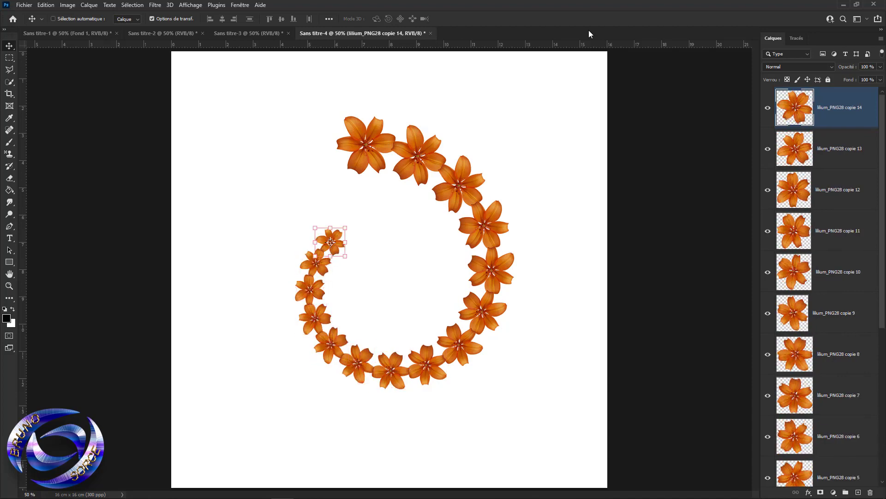
key("ctrl+alt+shift+t")
key("ctrl+alt+shift+t")
key("ctrl+alt+shift+t")
key("ctrl+alt+shift+t")
key("ctrl+alt+shift+t")
key("ctrl+alt+shift+t")
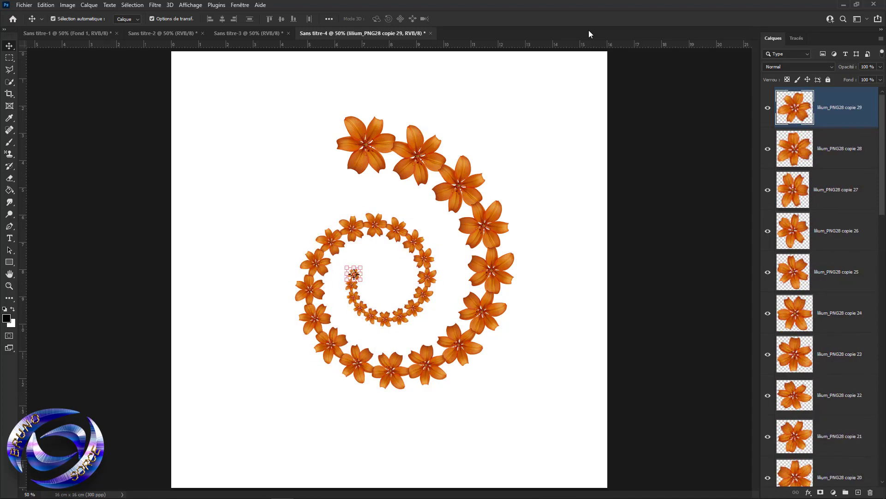
Undo the tighter spiral until only the original lily remains on the white canvas
key("ctrl+z")
key("ctrl+z")
key("ctrl+z")
key("ctrl+z")
key("ctrl+z")
key("ctrl+z")
key("ctrl+z")
key("ctrl+z")
key("ctrl+z")
key("ctrl+z")
key("ctrl+z")
key("ctrl+z")
key("ctrl+z")
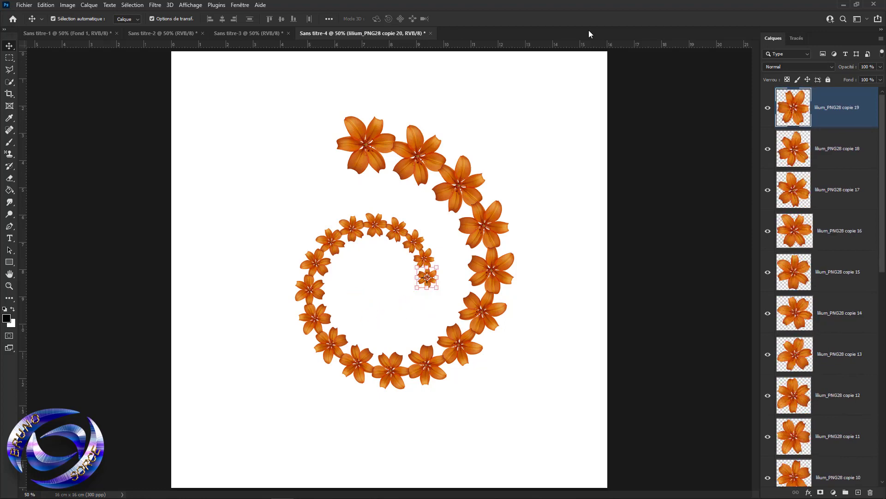
key("ctrl+z")
key("ctrl+z")
key("ctrl+z")
key("ctrl+z")
key("ctrl+z")
key("ctrl+z")
key("ctrl+z")
key("ctrl+z")
key("ctrl+z")
key("ctrl+z")
key("ctrl+z")
key("ctrl+z")
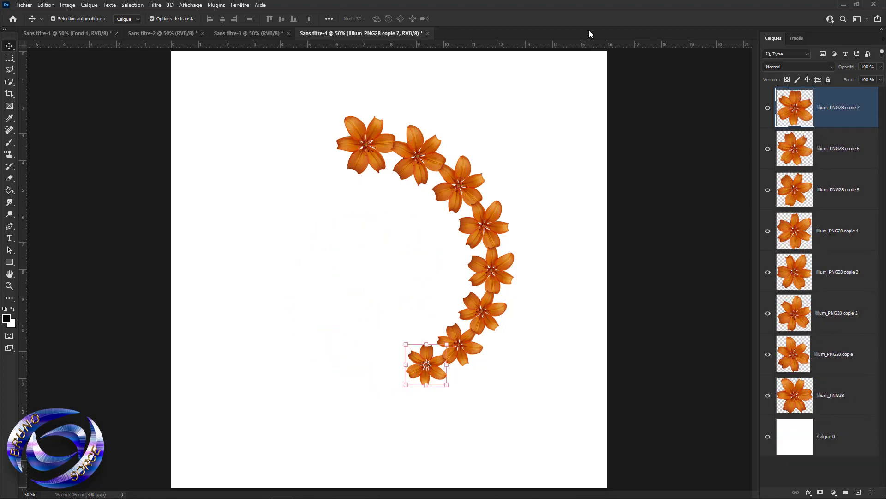
key("ctrl+z")
key("ctrl+z")
key("ctrl+z")
key("ctrl+z")
key("ctrl+z")
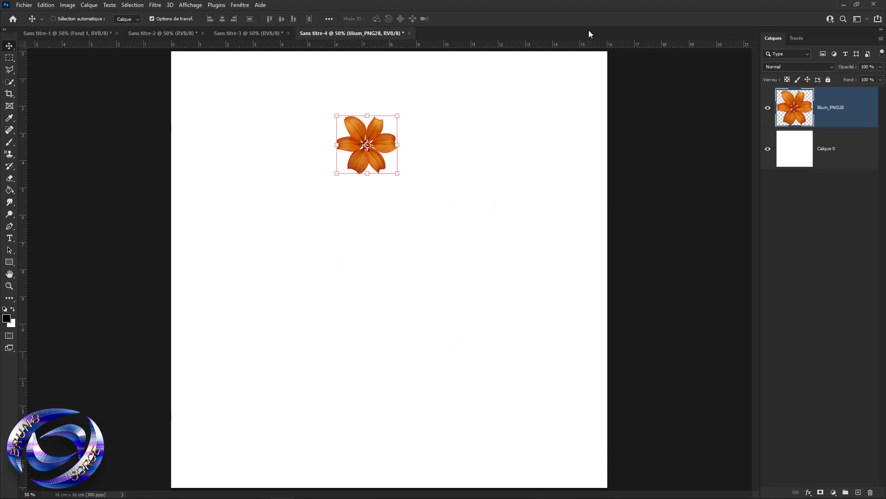
Duplicate the lily rotated 22.5° at full size around a reference point moved straight down to Y 893 px
key("ctrl+t")
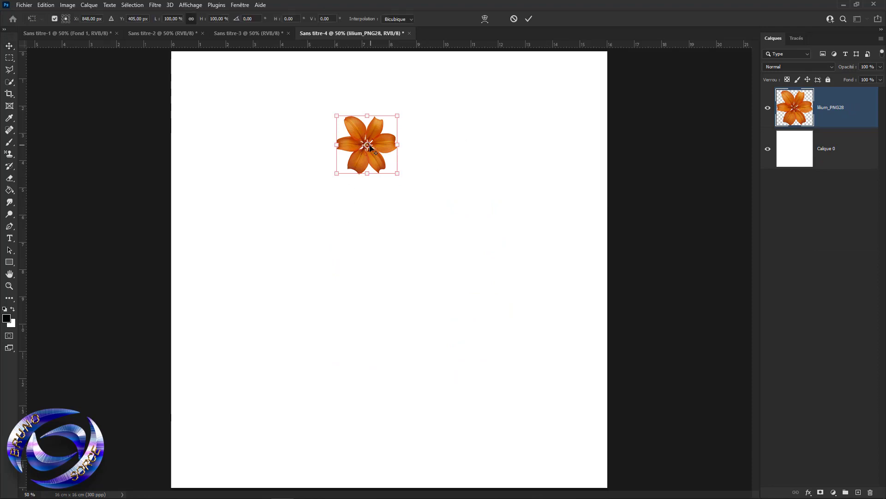
left_click_drag(367, 145, 364, 257)
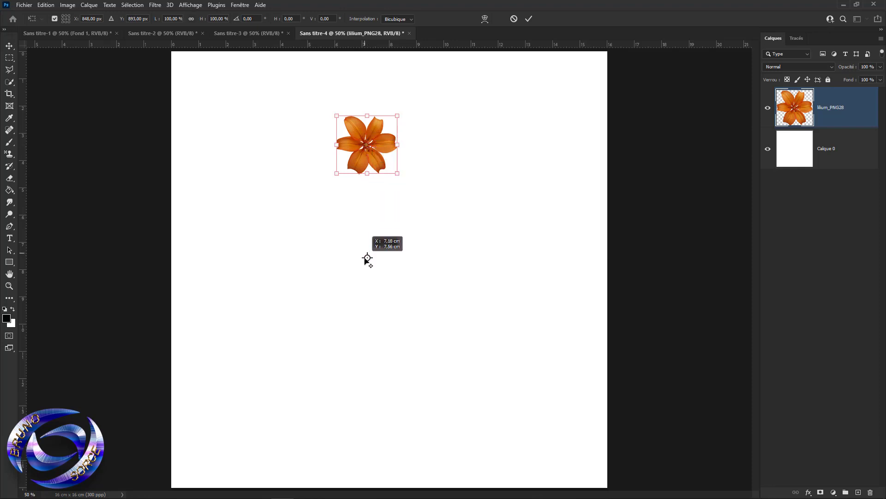
key("ctrl+alt+t")
left_click(258, 18)
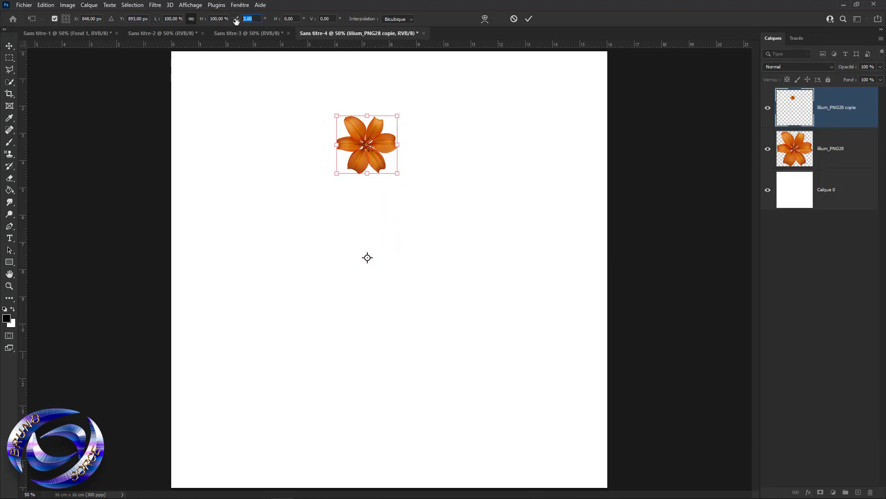
type("22,5")
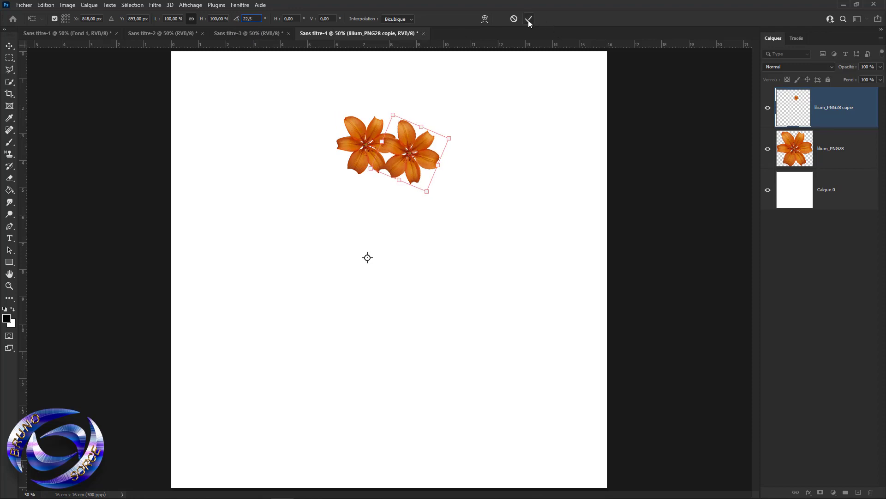
left_click(529, 19)
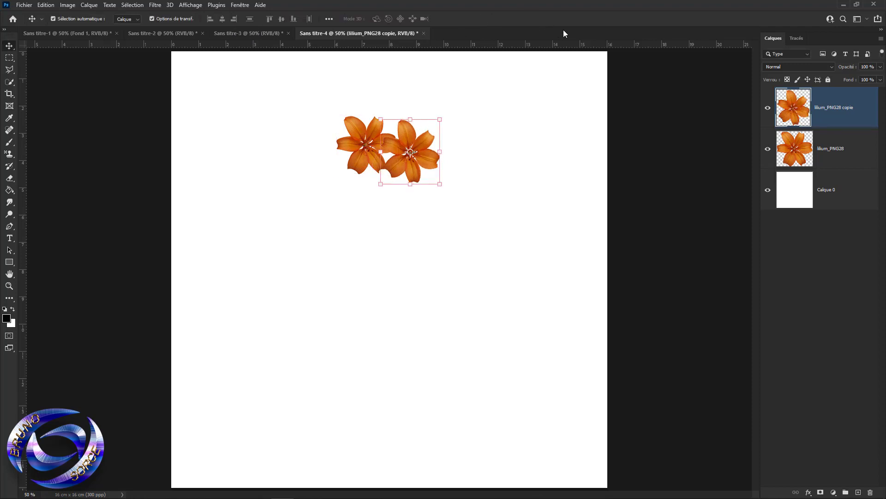
Repeat the duplicating rotation to arrange full-size lily copies along a circular ring
key("ctrl+alt+shift+t")
key("ctrl+alt+shift+t")
key("ctrl+alt+shift+t")
key("ctrl+alt+shift+t")
key("ctrl+alt+shift+t")
key("ctrl+alt+shift+t")
key("ctrl+alt+shift+t")
key("ctrl+alt+shift+t")
key("ctrl+alt+shift+t")
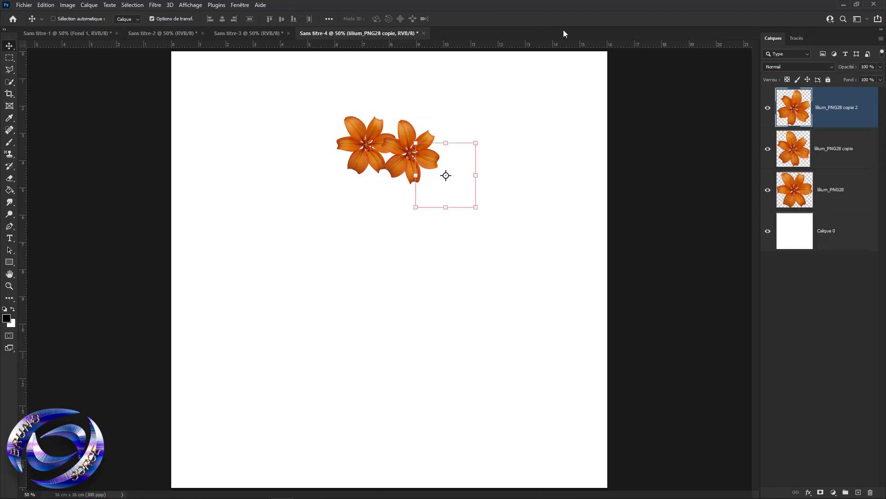
key("ctrl+alt+shift+t")
key("ctrl+alt+shift+t")
key("ctrl+alt+shift+t")
key("ctrl+alt+shift+t")
key("ctrl+alt+shift+t")
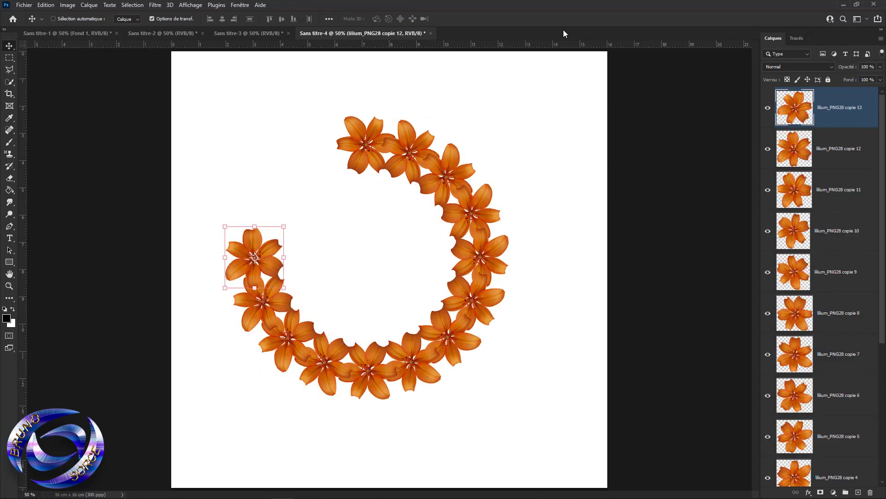
Undo the lily ring and the placed lily itself, leaving only the blank Calque 0 layer
key("ctrl+z")
key("ctrl+z")
key("ctrl+z")
key("ctrl+z")
key("ctrl+z")
key("ctrl+z")
key("ctrl+z")
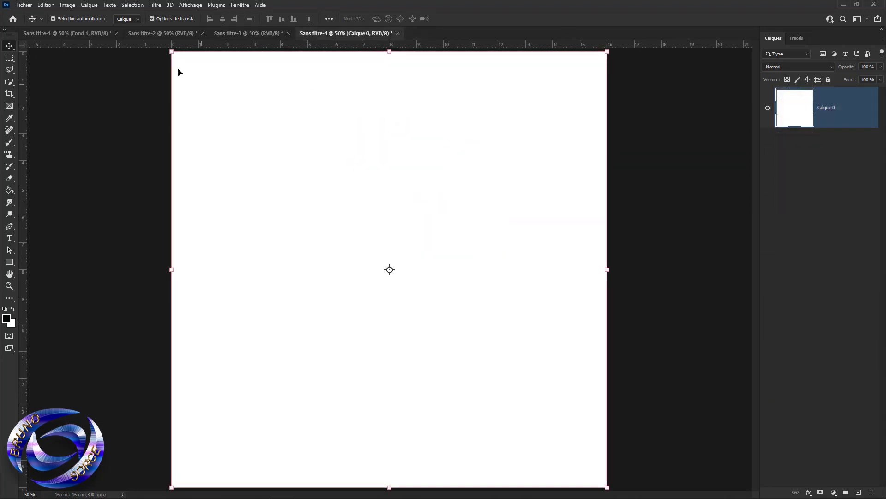
Look at the golden square spiral in Sans titre-2, return to Sans titre-4 and choose the Rectangle tool
left_click(170, 33)
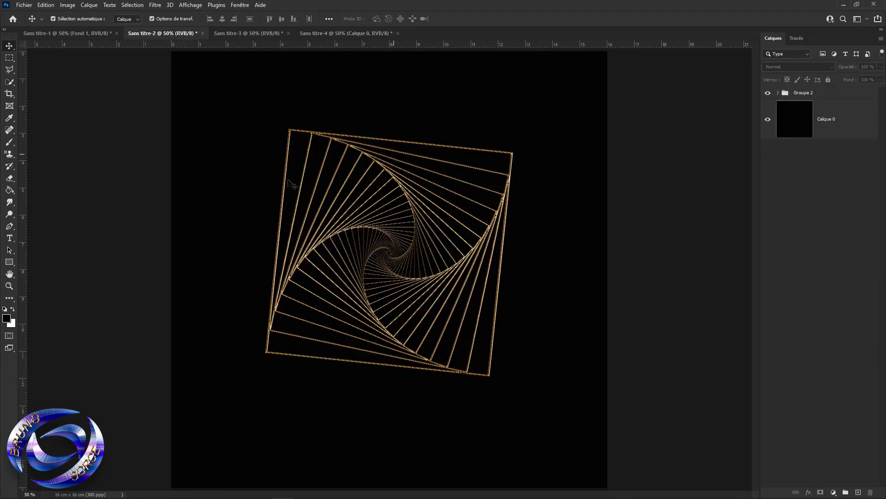
left_click(346, 33)
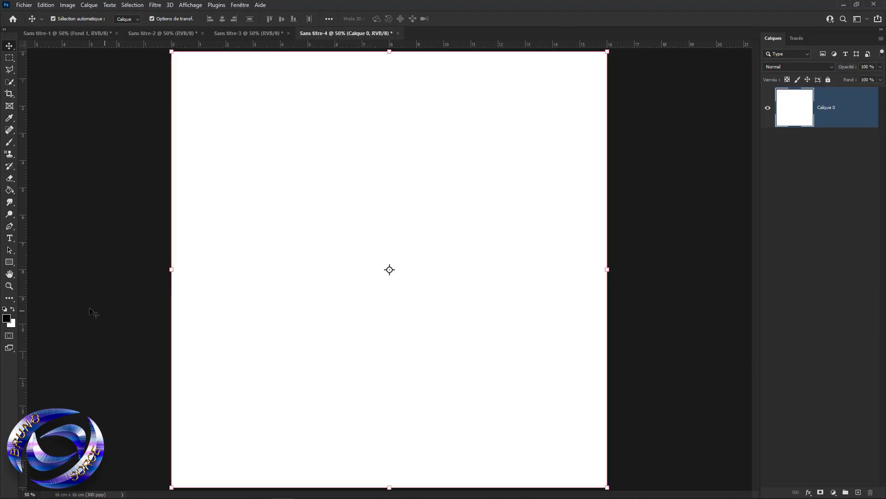
left_click(12, 262)
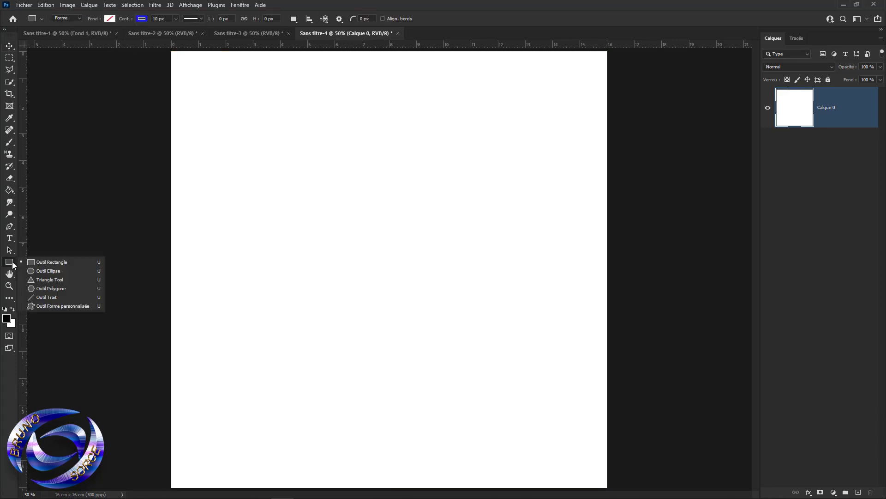
left_click(47, 262)
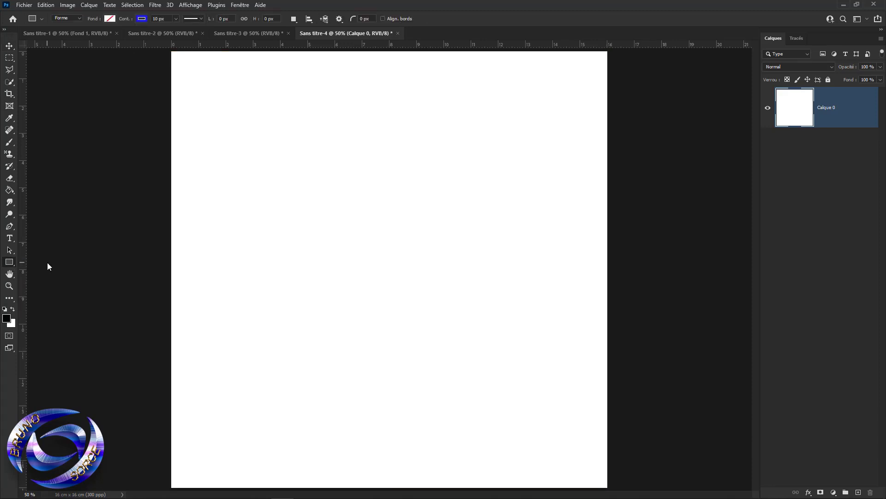
Draw a square shape about 8.48 cm wide near the canvas center, with no fill and a 10 px blue stroke
left_click(73, 18)
left_click(73, 25)
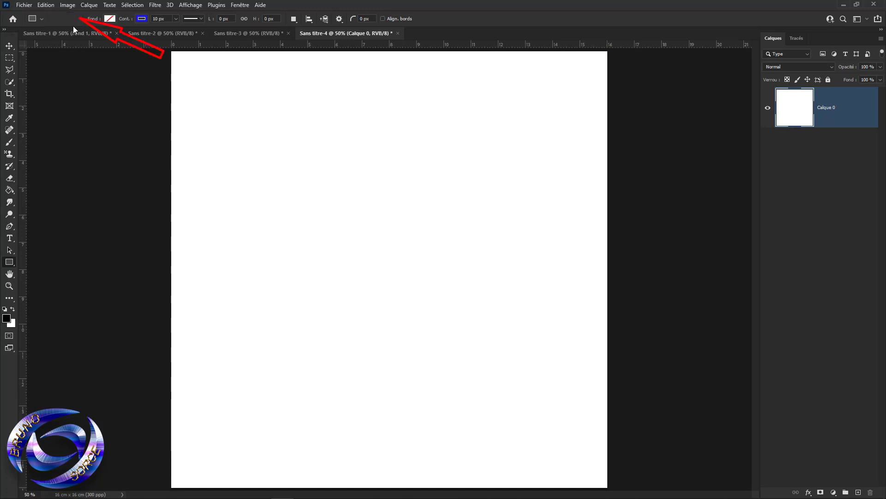
left_click(110, 18)
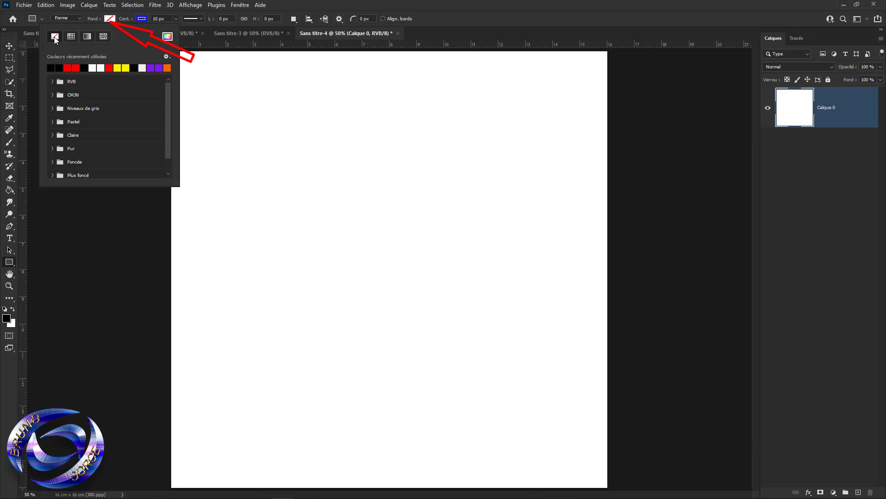
left_click(142, 19)
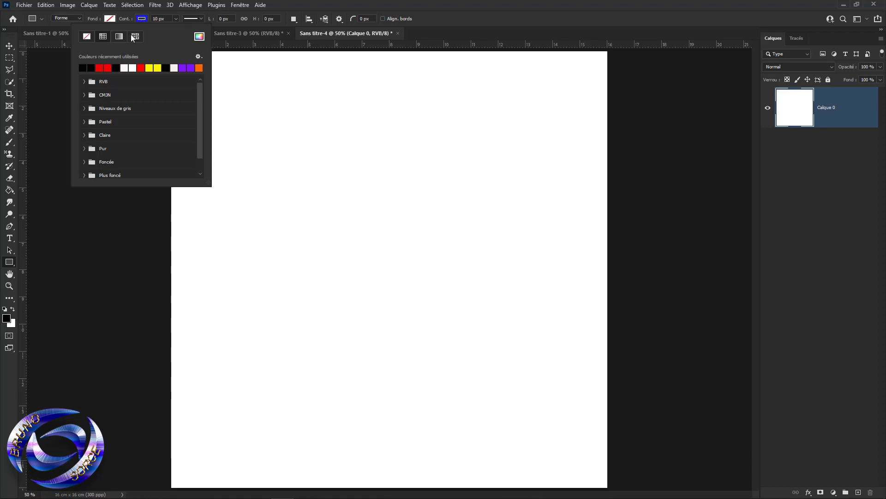
left_click(489, 19)
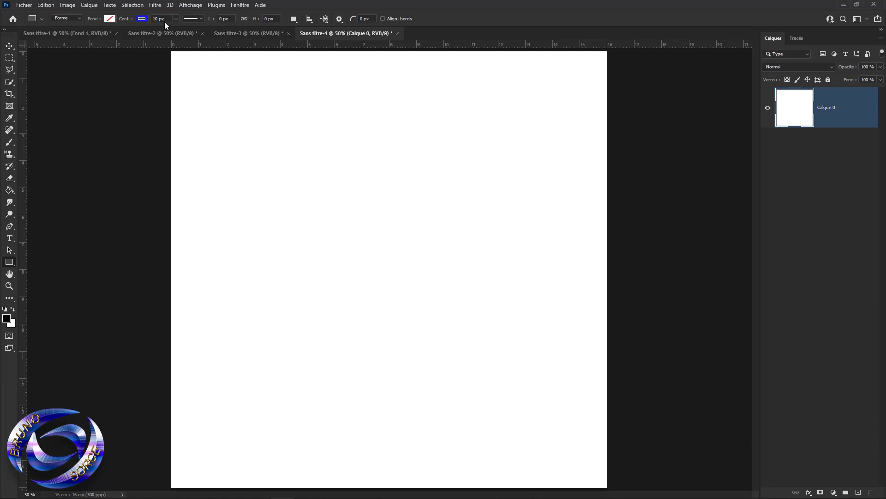
mouse_move(260, 161)
left_mouse_down()
mouse_move(270, 191)
mouse_move(323, 259)
mouse_move(408, 340)
mouse_move(428, 340)
mouse_move(491, 400)
mouse_move(495, 359)
left_mouse_up()
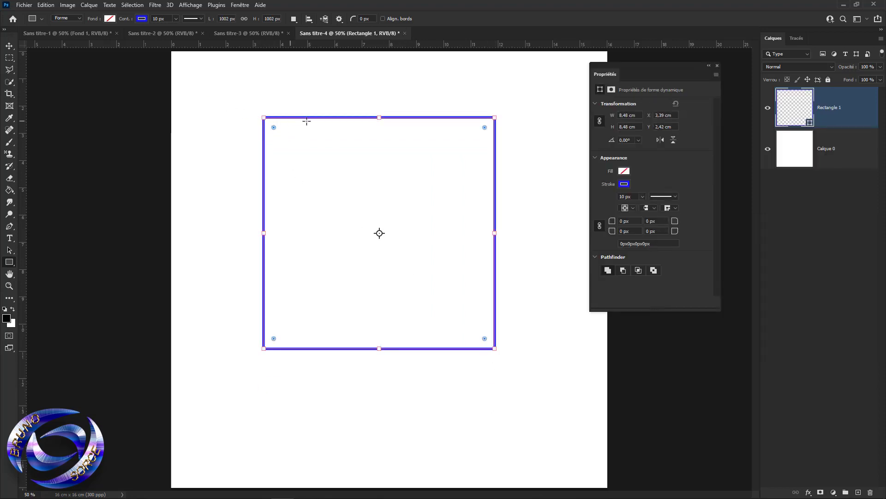
Try a 16 px stroke width on the blue square and set it back to 10 px
left_click_drag(122, 22, 126, 21)
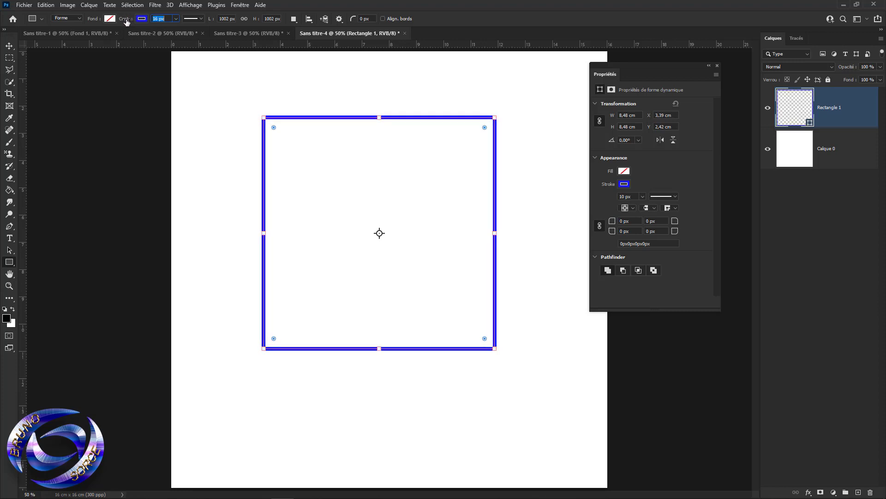
left_click(151, 17)
type("10")
key("Return")
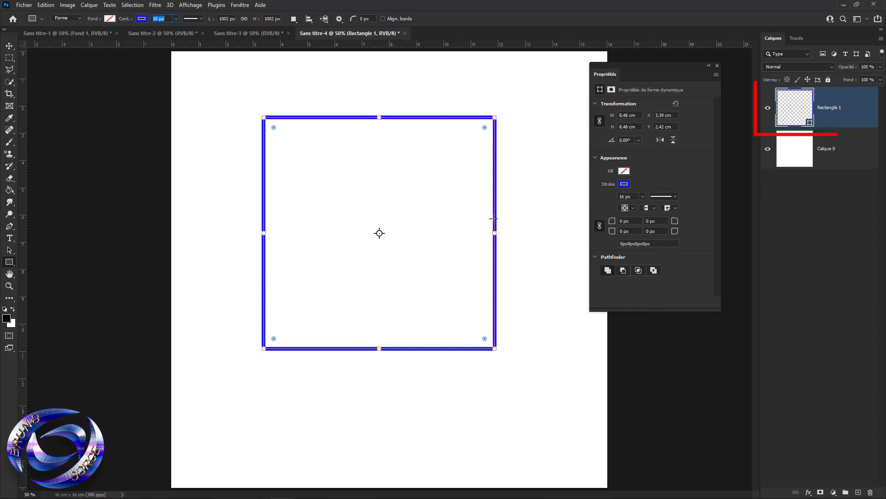
Rasterize the Rectangle 1 shape layer and close the floating Propriétés panel
right_click(848, 117)
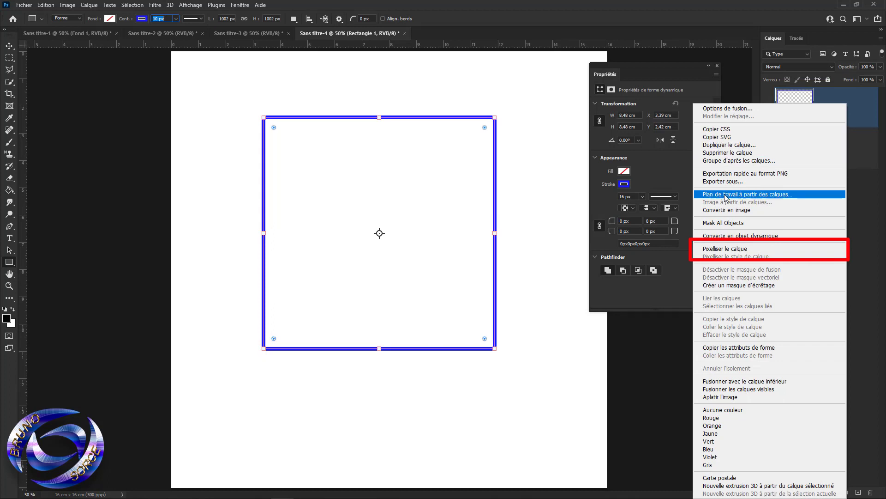
left_click(717, 250)
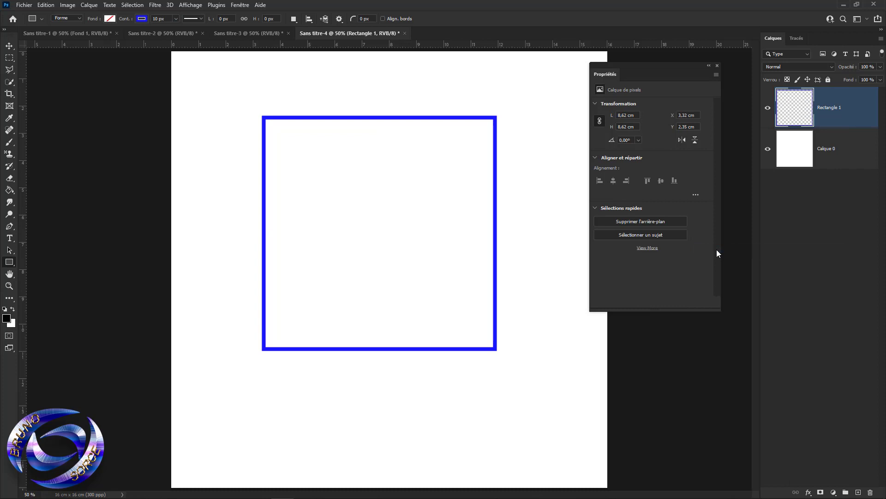
left_click(718, 66)
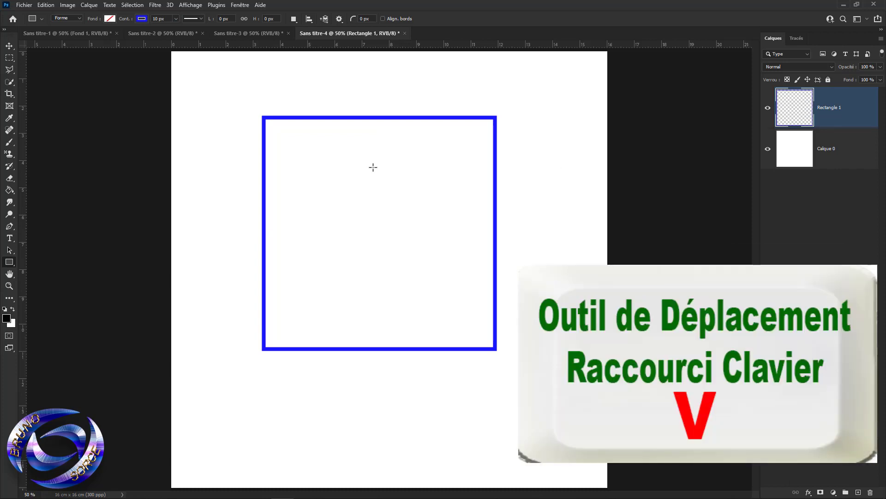
Transform the blue square with a 6° rotation and a linked width and height scale of 90%, and apply the transformation
key("v")
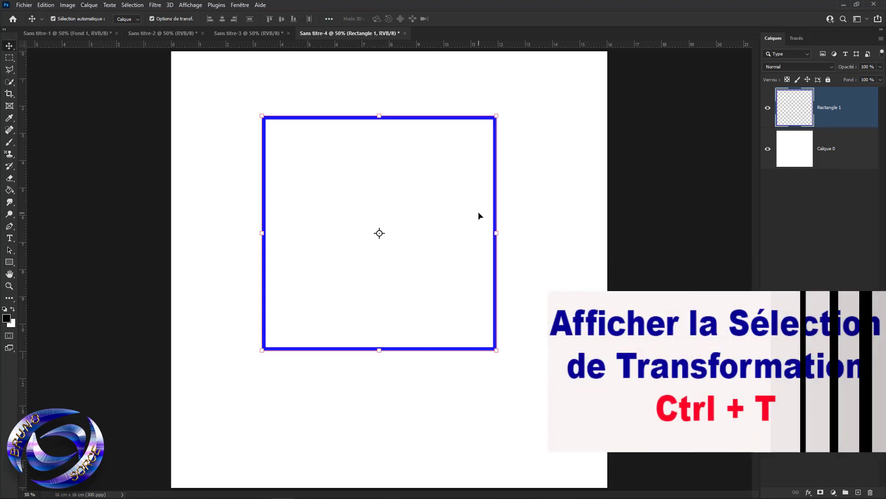
key("ctrl")
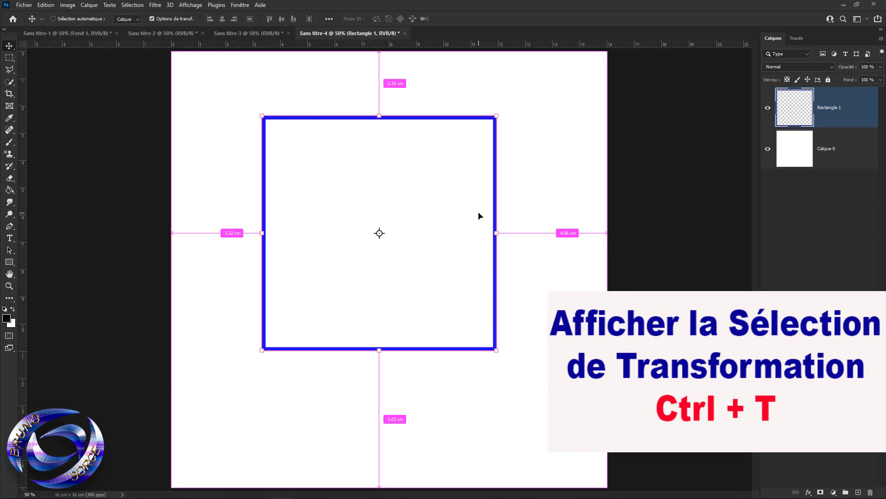
key("ctrl+t")
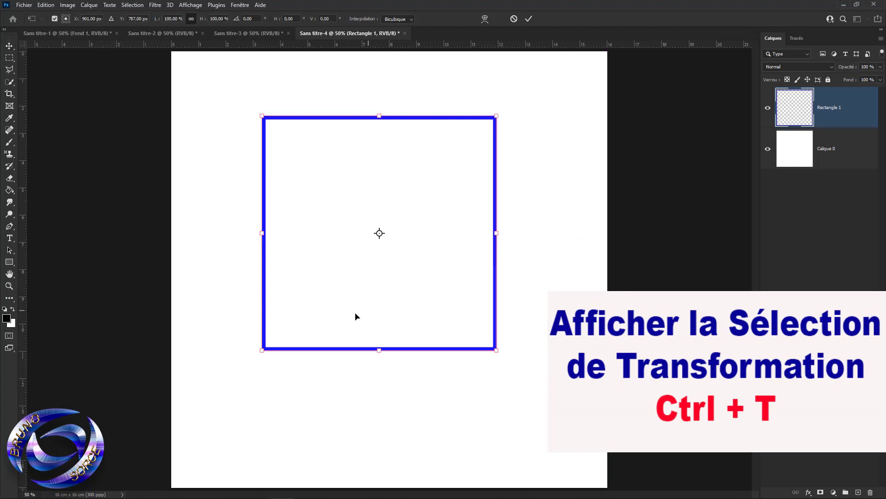
right_click(374, 199)
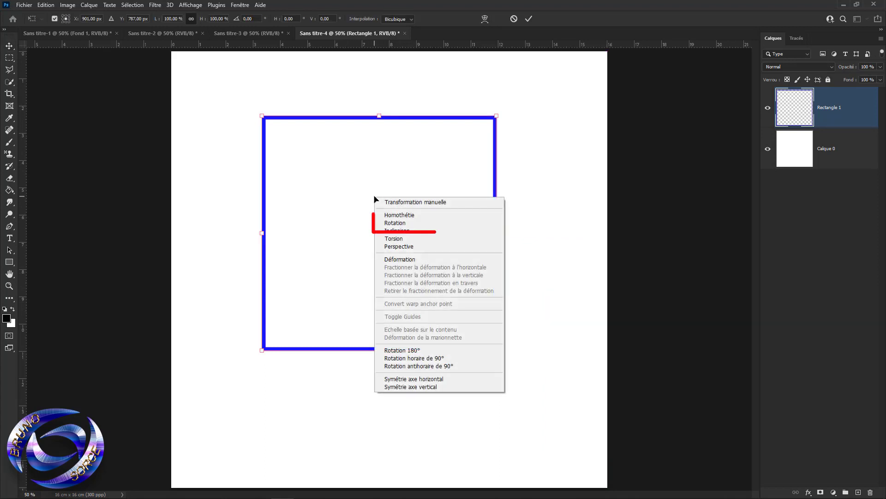
left_click(397, 223)
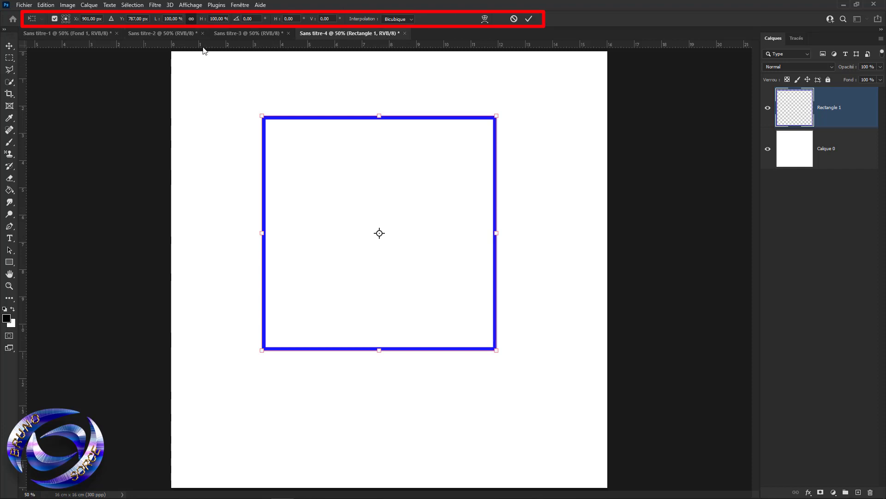
left_click(240, 19)
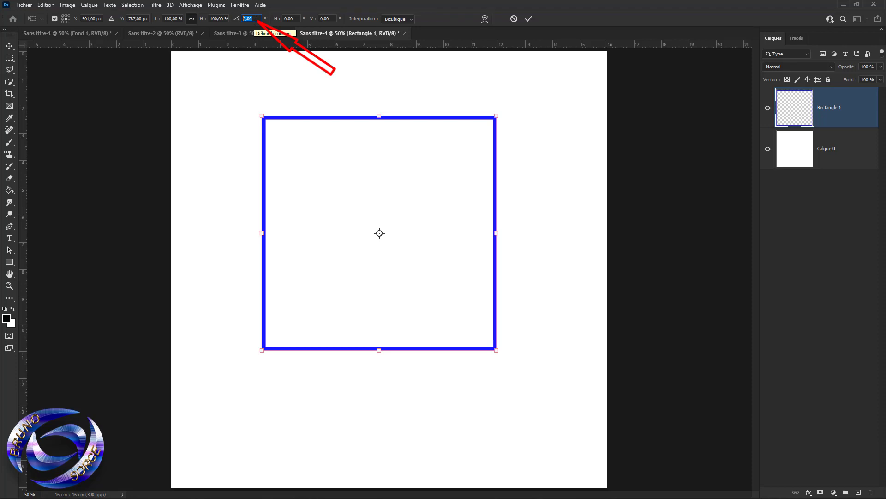
type("6")
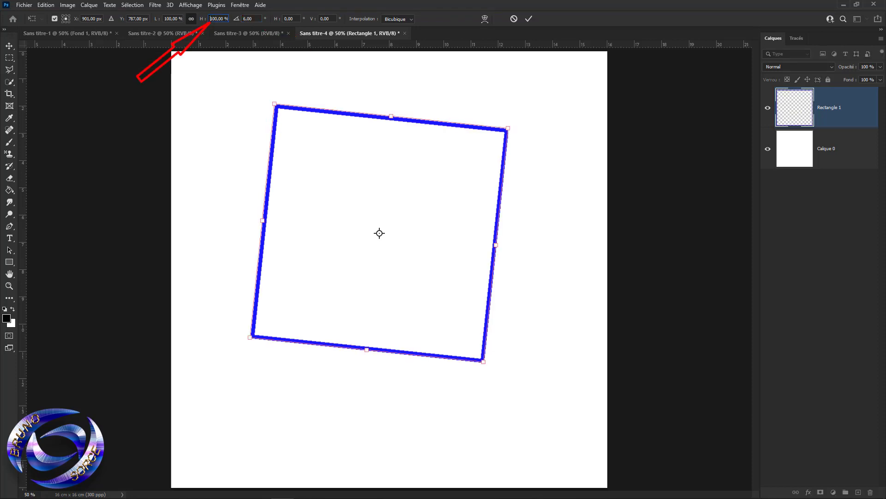
left_click_drag(209, 18, 226, 19)
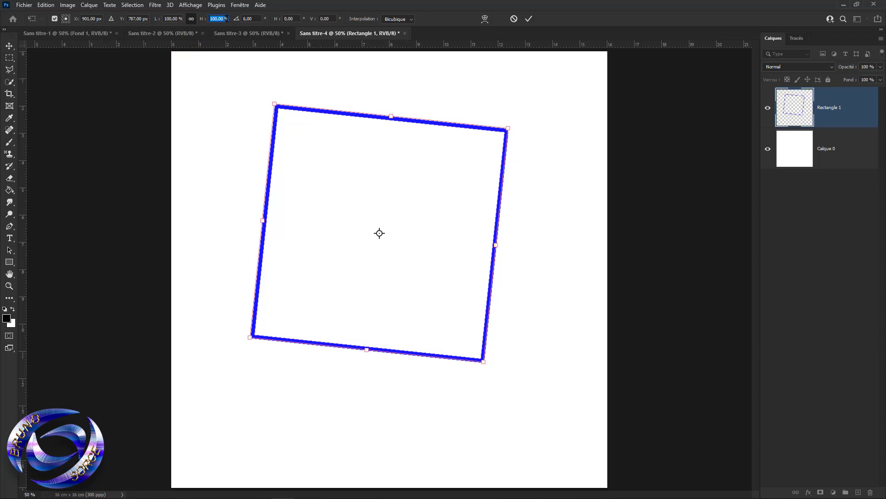
type("90")
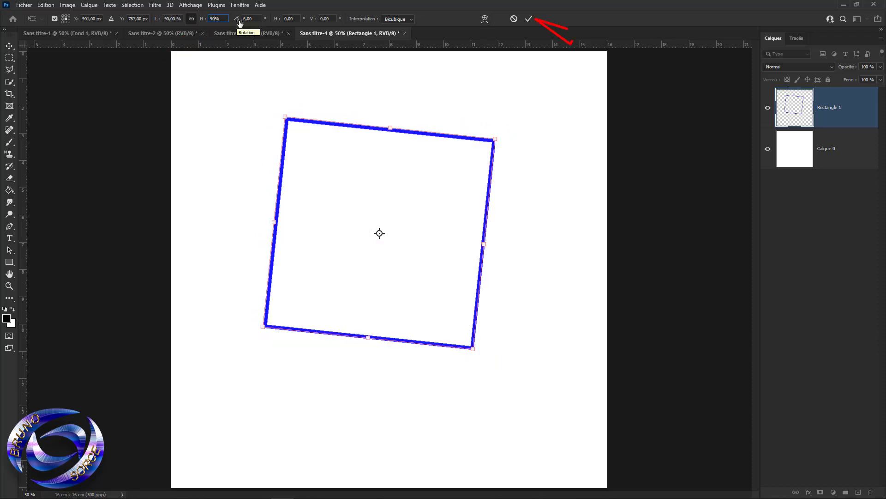
left_click(529, 21)
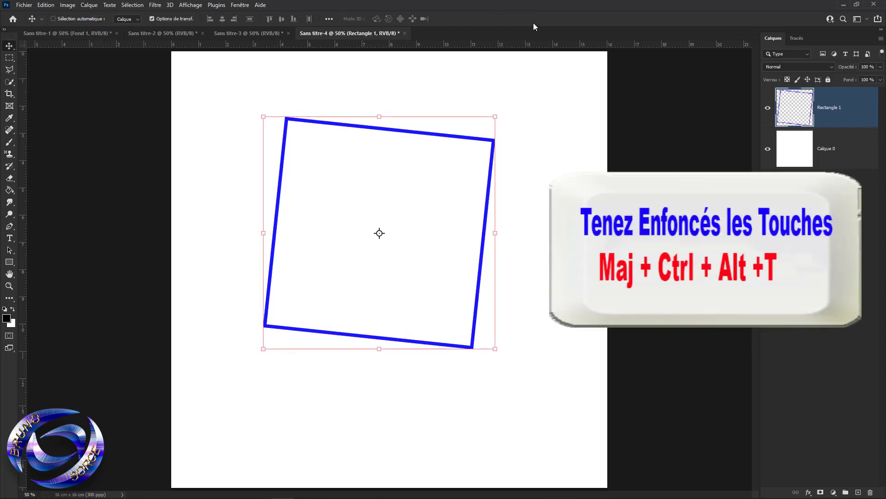
Repeat the rotate-and-scale transformation on successive duplicates of the square until 28 copies spiral in to the center
key("ctrl+shift+alt+t")
key("ctrl+shift+alt+t")
key("ctrl+shift+alt+t")
key("ctrl+shift+alt+t")
key("ctrl+shift+alt+t")
key("ctrl+shift+alt+t")
key("ctrl+shift+alt+t")
key("ctrl+shift+alt+t")
key("ctrl+shift+alt+t")
key("ctrl+shift+alt+t")
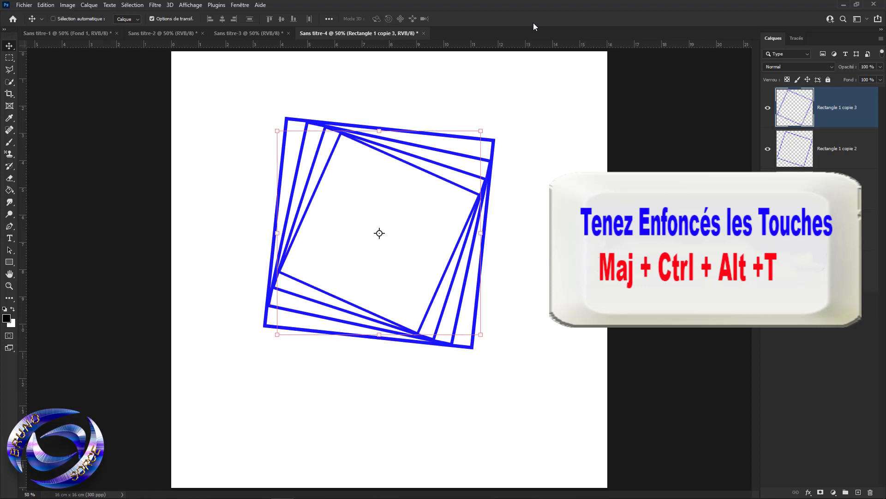
key("ctrl+shift+alt+t")
key("ctrl+shift+alt+t")
key("ctrl+shift+alt+t")
key("ctrl+shift+alt+t")
key("ctrl+shift+alt+t")
key("ctrl+shift+alt+t")
key("ctrl+shift+alt+t")
key("ctrl+shift+alt+t")
key("ctrl+shift+alt+t")
key("ctrl+shift+alt+t")
key("ctrl+shift+alt+t")
key("ctrl+shift+alt+t")
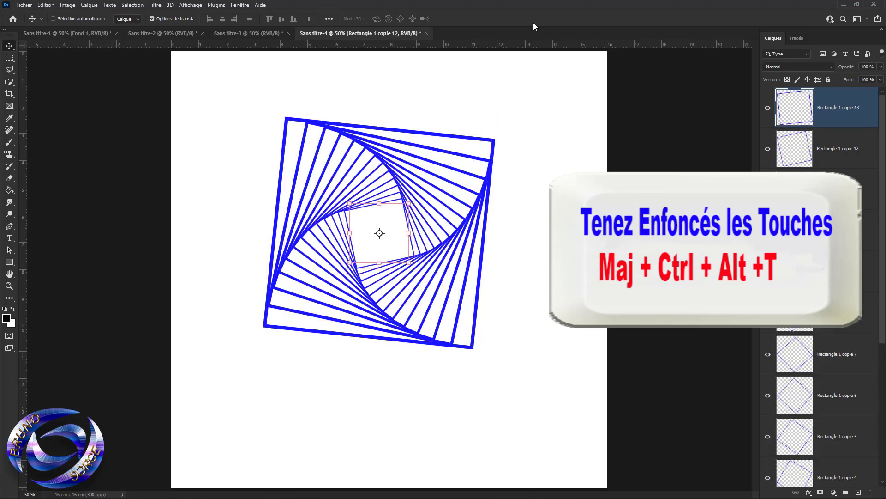
key("ctrl+shift+alt+t")
key("ctrl+shift+alt+t")
key("ctrl+shift+alt+t")
key("ctrl+shift+alt+t")
key("ctrl+shift+alt+t")
key("ctrl+shift+alt+t")
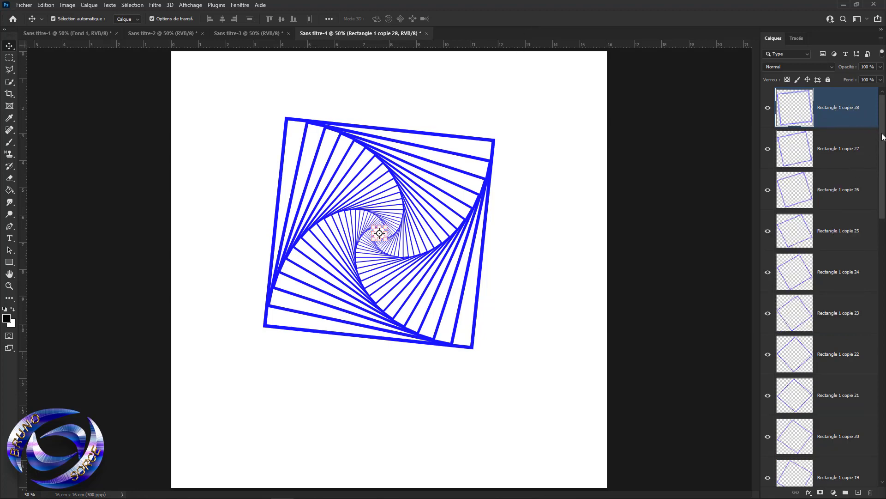
Select every spiral layer from Rectangle 1 copie 28 down to Rectangle 1 and merge them into one layer
left_click_drag(882, 137, 882, 401)
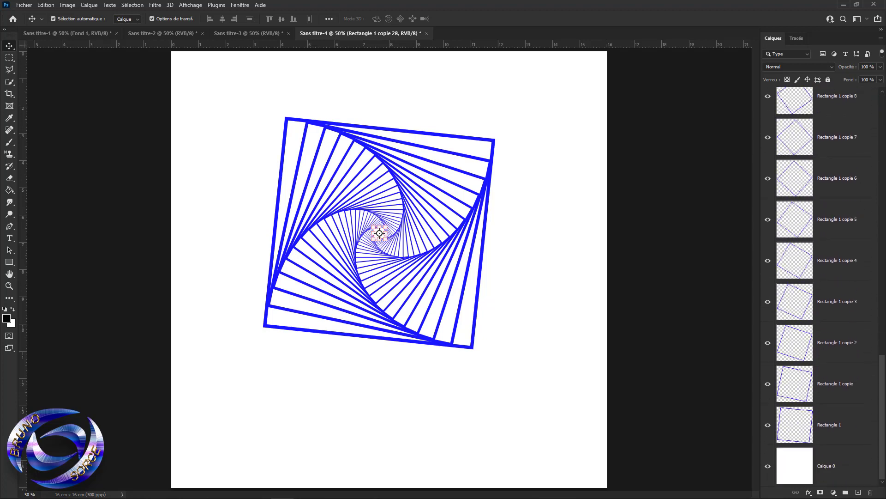
left_click(835, 421, "shift")
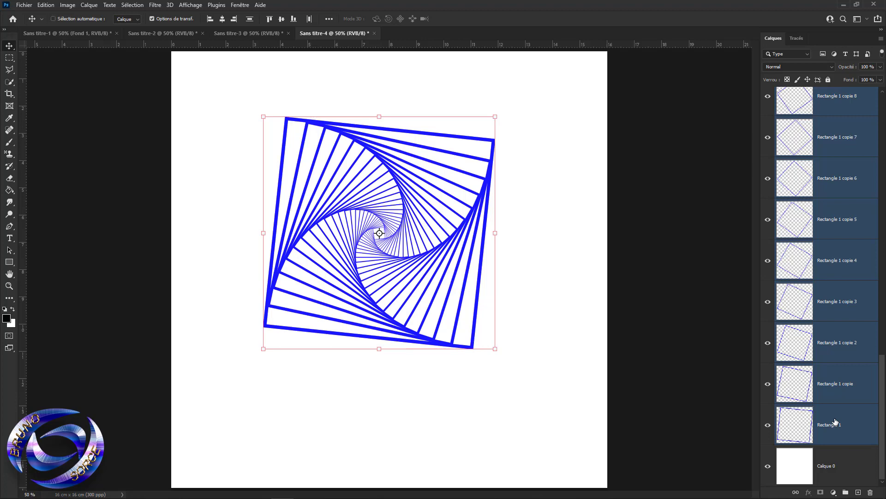
key("ctrl+e")
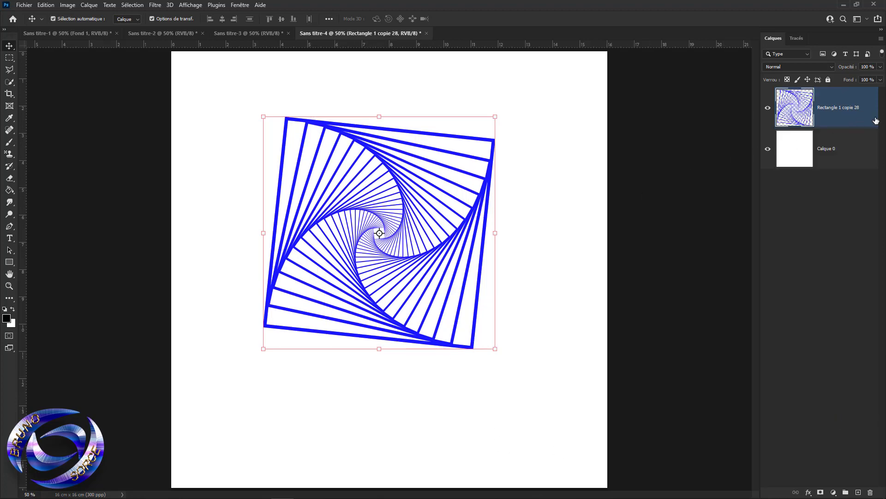
Open the merged spiral's layer style settings, list all effects and enable the gradient overlay
double_click(865, 122)
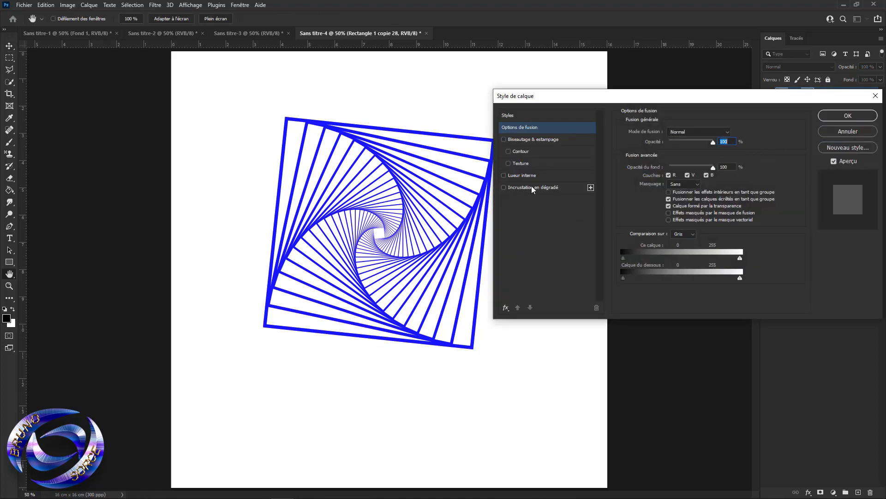
left_click(506, 307)
left_click(520, 318)
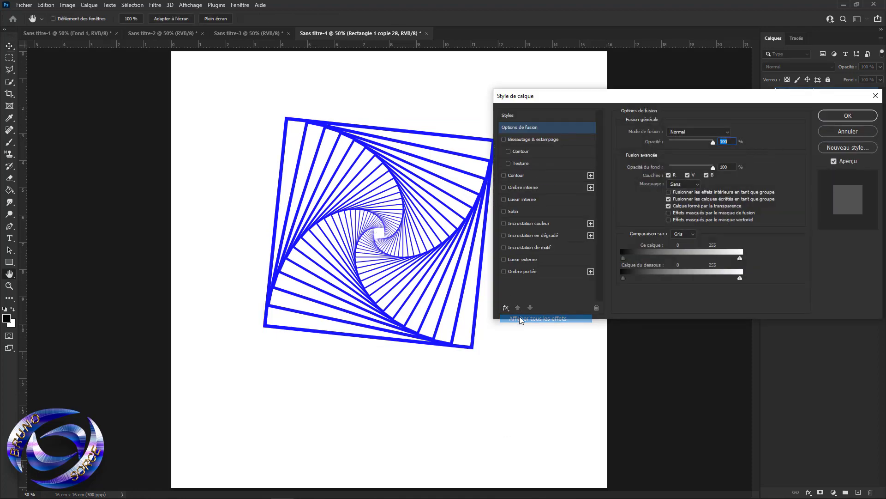
left_click(530, 236)
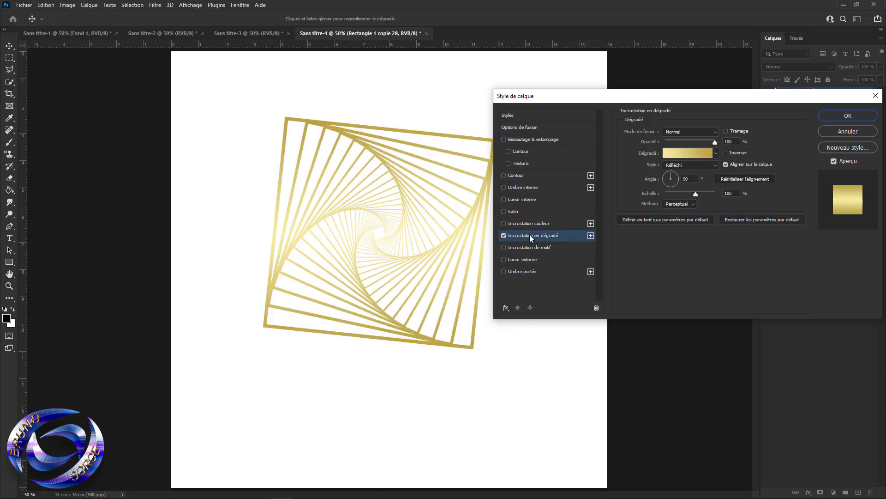
Try the Gris_13 preset for the overlay gradient and replace it with the Orange_04 preset
left_click(681, 158)
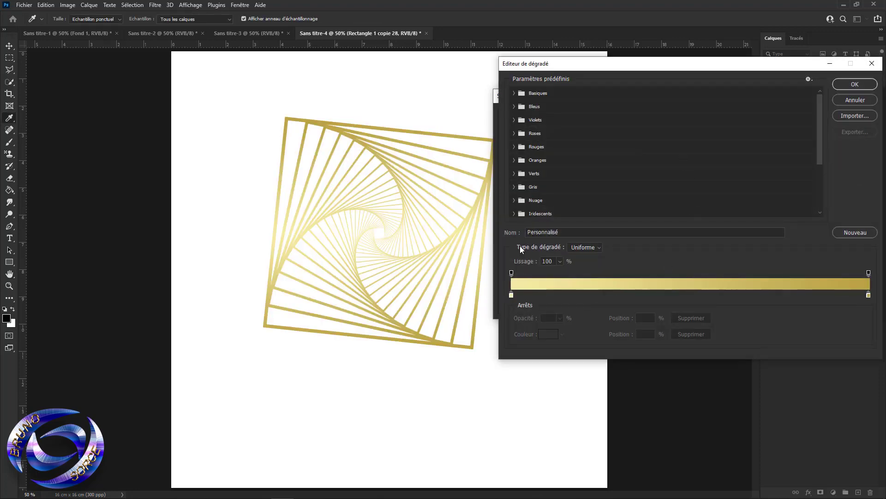
left_click(514, 186)
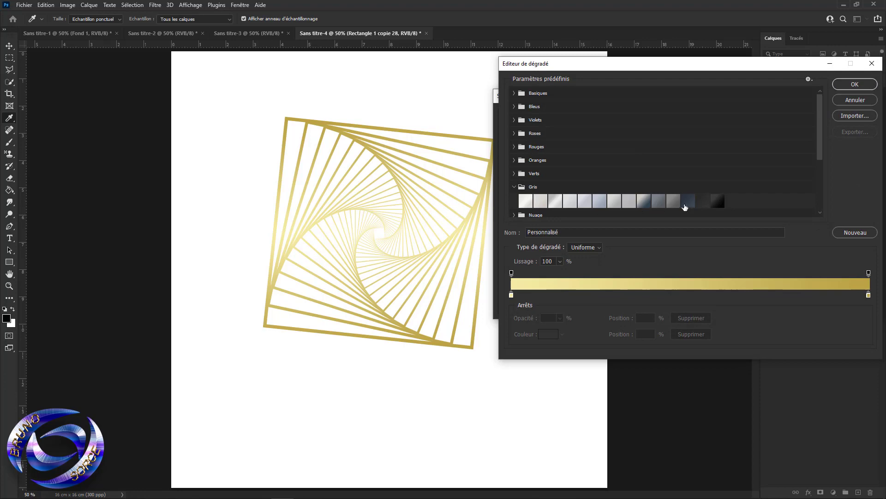
left_click(703, 201)
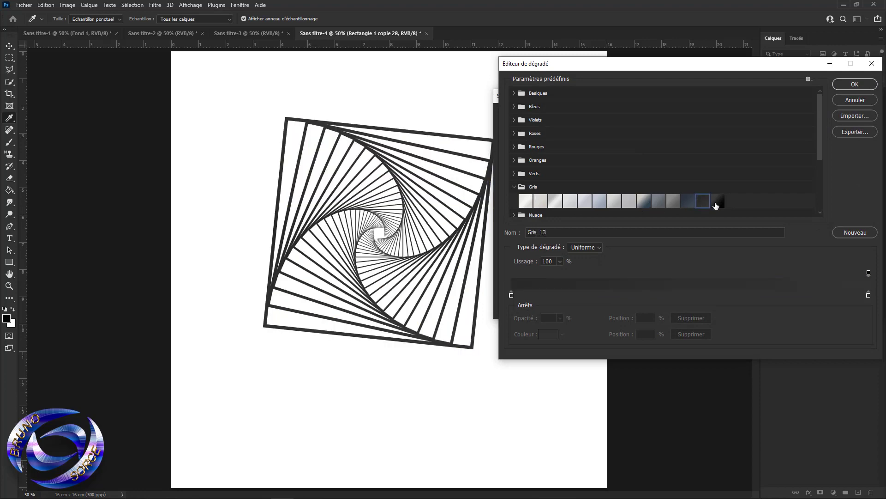
left_click(514, 160)
left_click(588, 176)
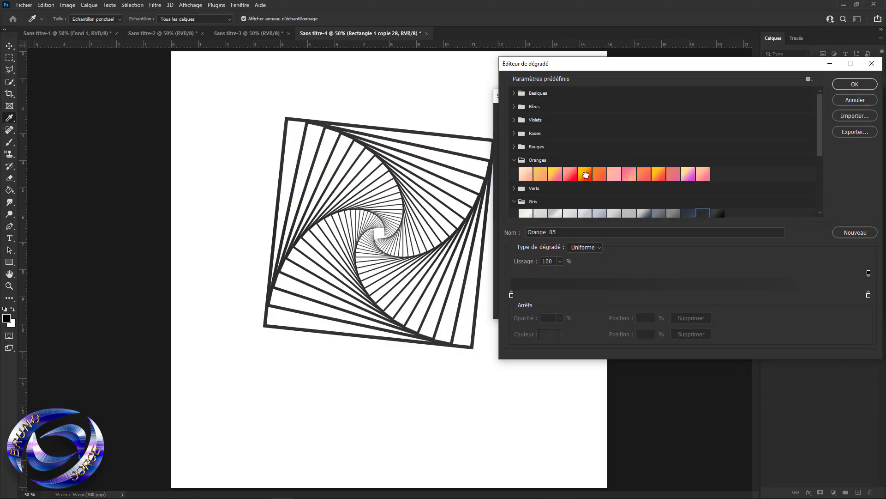
left_click(573, 176)
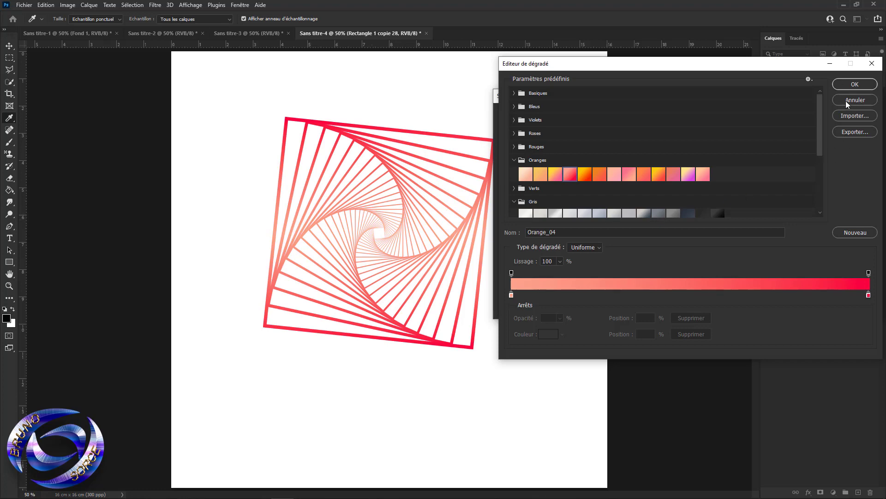
left_click(852, 87)
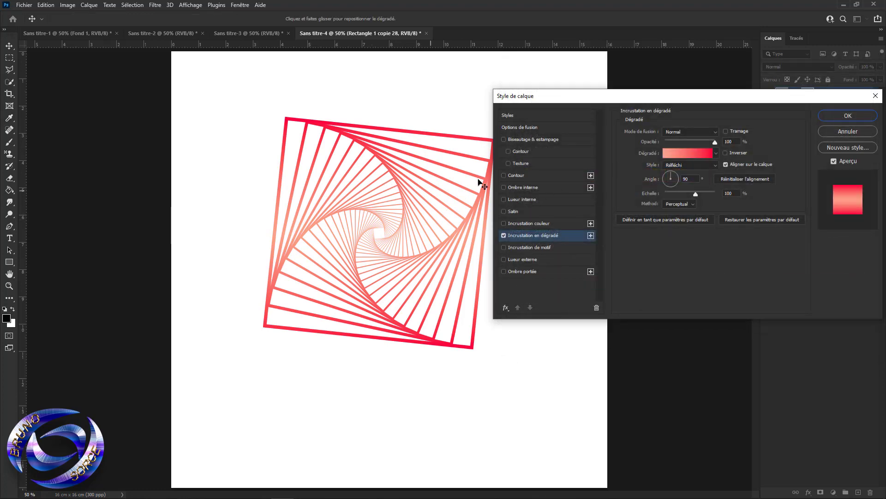
Show the preset layer styles beside the canvas and try the first three recently used styles on the spiral
left_click_drag(580, 102, 608, 100)
left_click(542, 115)
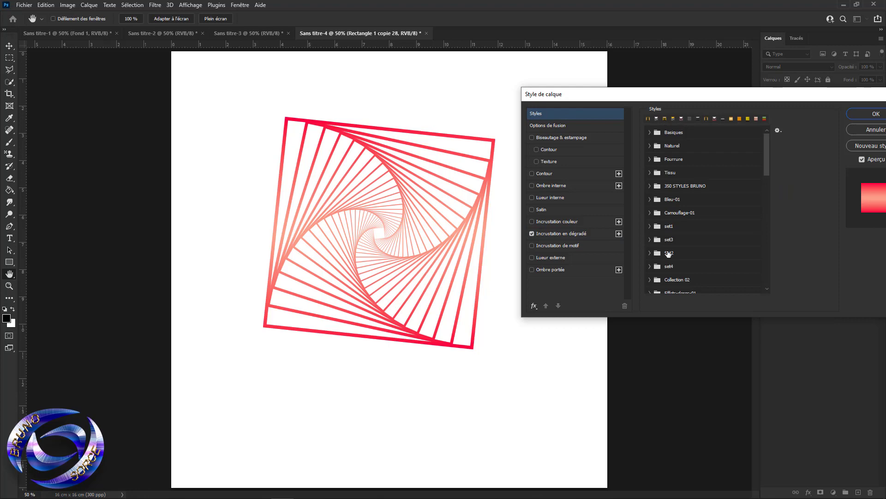
left_click(648, 119)
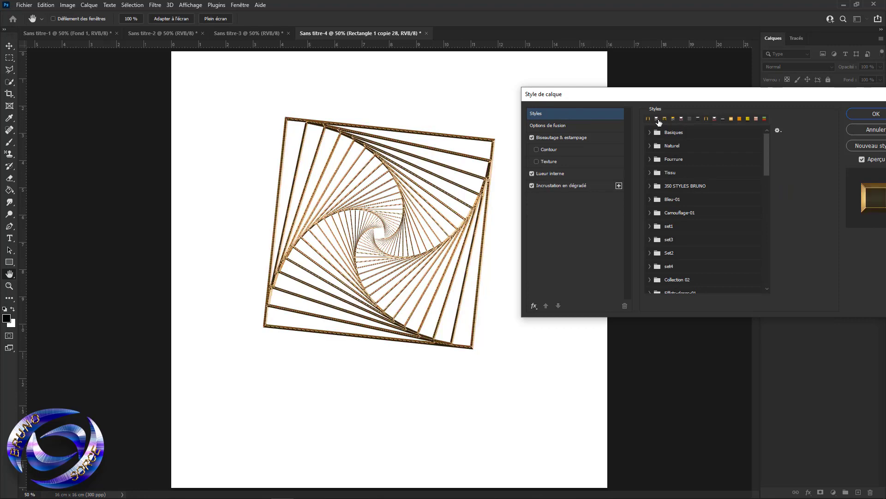
left_click(657, 119)
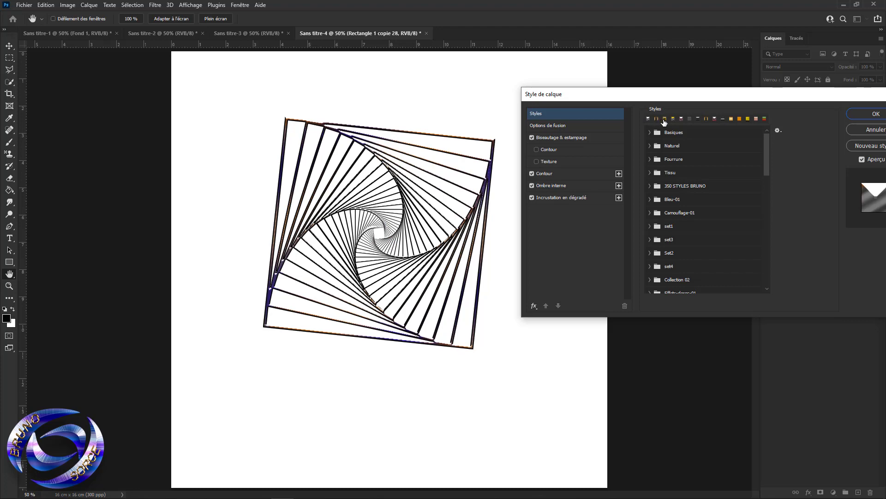
left_click(664, 120)
Try the tan fabric style and the red-brown fabric style from the Tissu group on the spiral
left_click(650, 174)
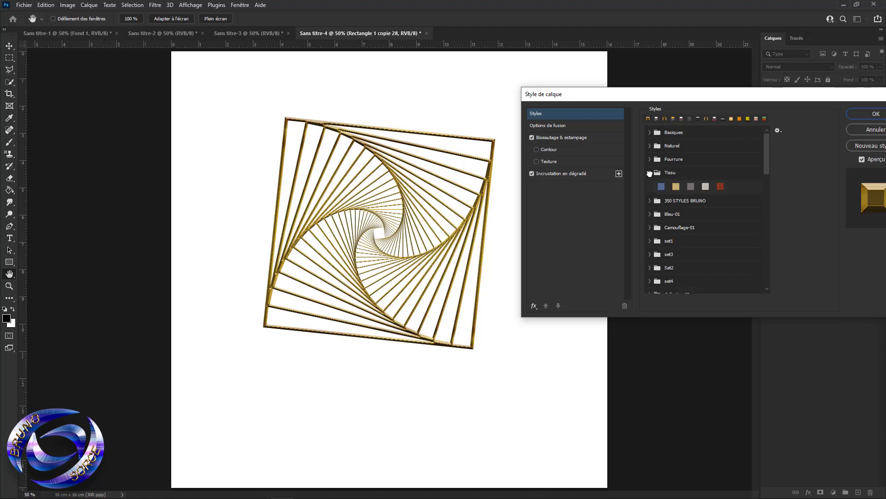
left_click(676, 187)
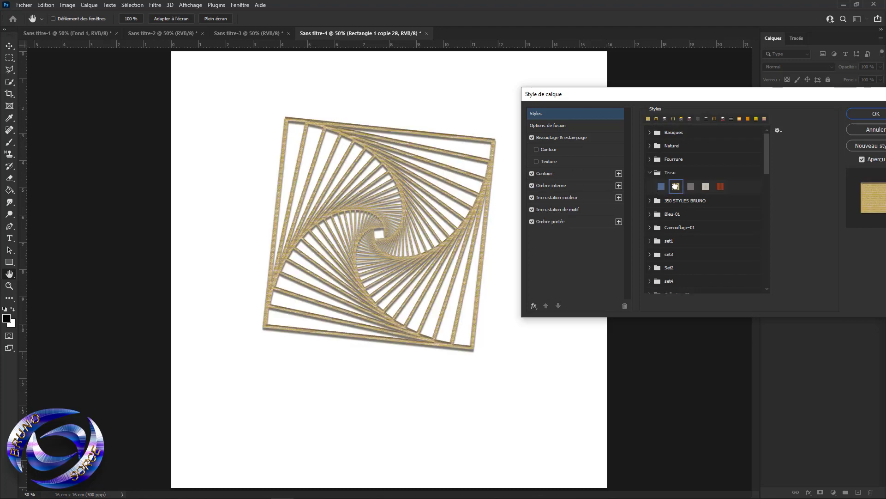
left_click(721, 186)
From the nested 350 STYLES BRUNO group, try the blue-and-gold chrome style, and apply the dark brown gradient style to the spiral
left_click(650, 201)
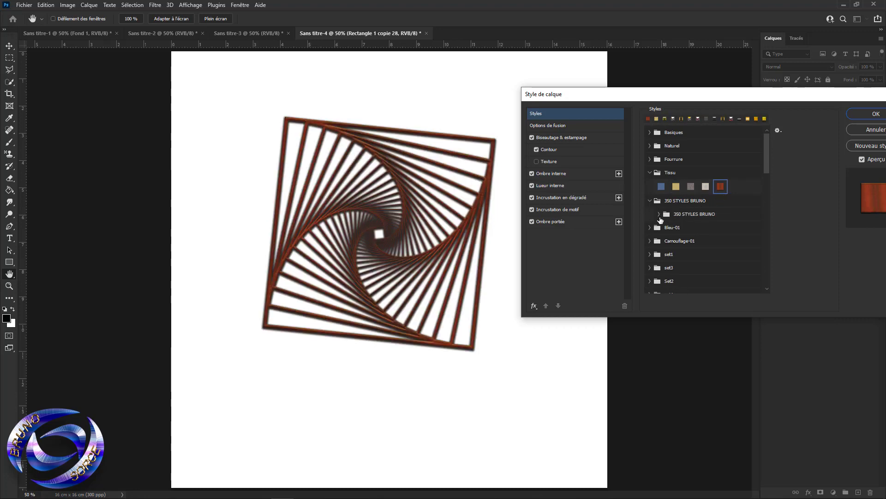
left_click(659, 215)
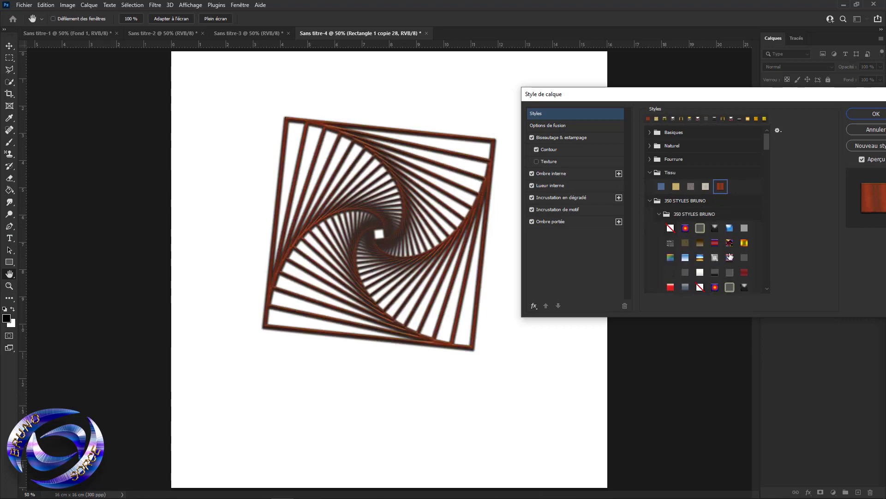
left_click(700, 257)
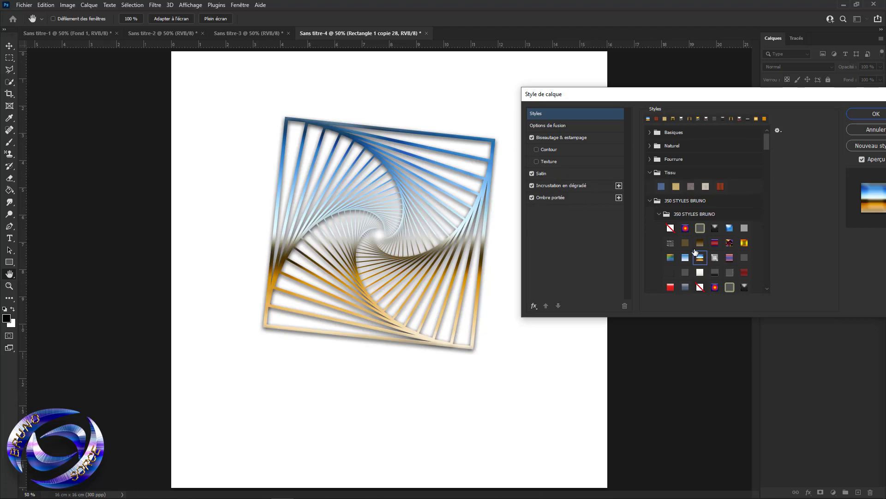
scroll(695, 253, "down", 3)
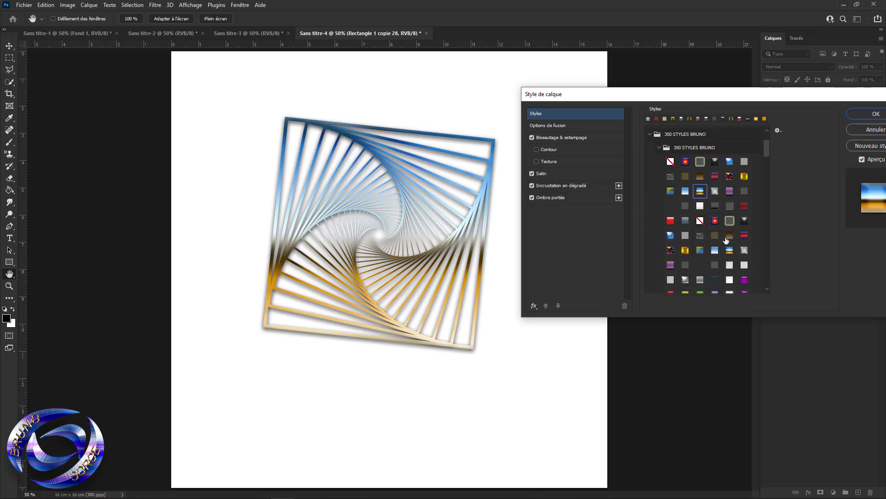
left_click(729, 236)
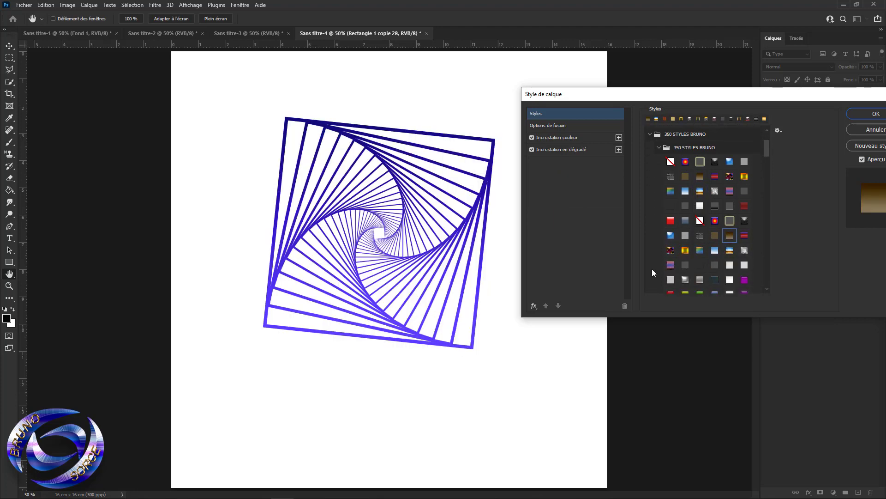
left_click_drag(812, 95, 779, 96)
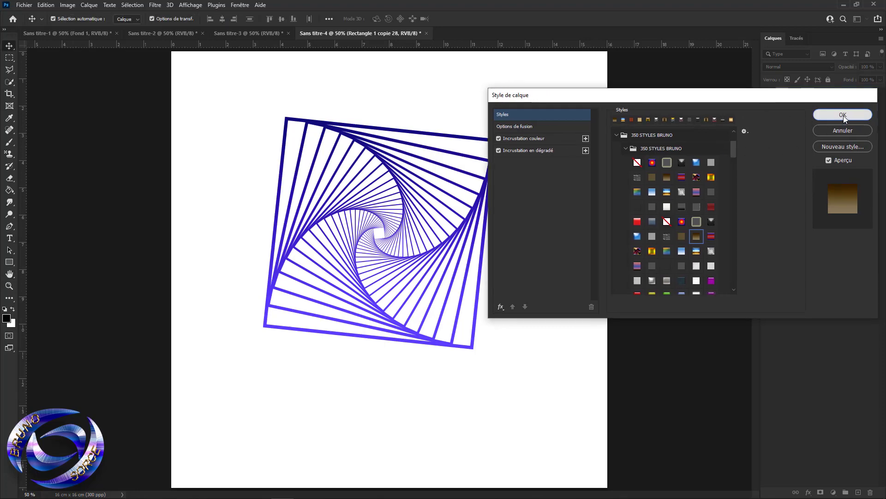
left_click(843, 115)
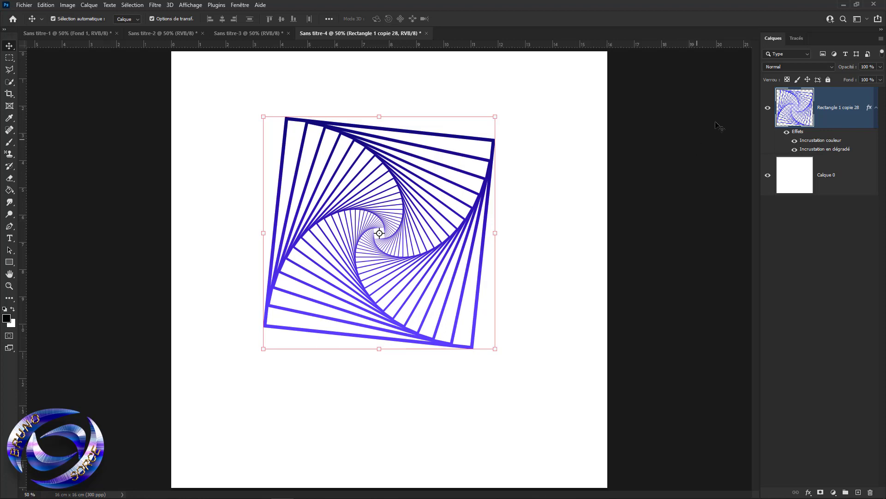
Hide the merged spiral layer and draw an unfilled circle with a 10 px blue outline, about 10.4 cm wide, using the Ellipse tool
left_click(767, 107)
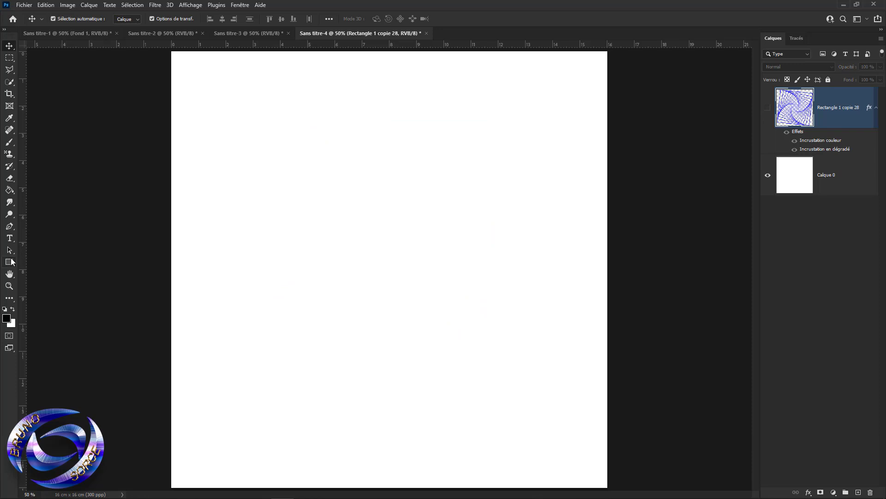
left_click(10, 262)
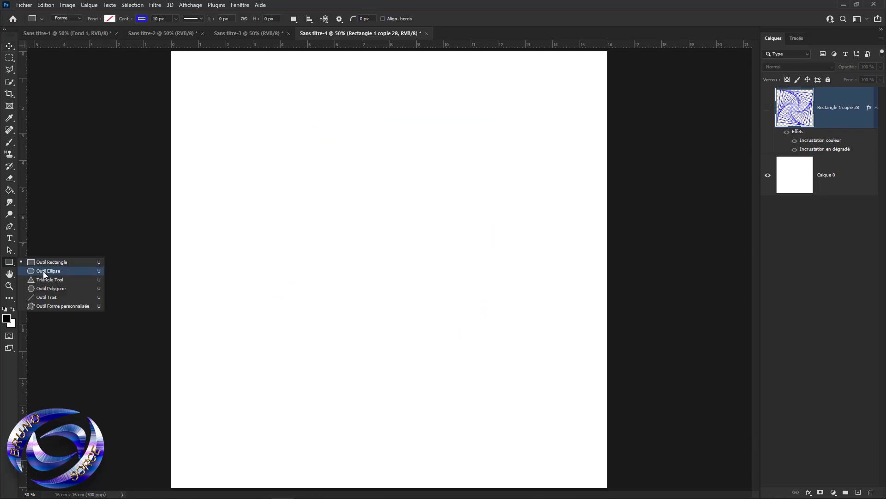
left_click(43, 271)
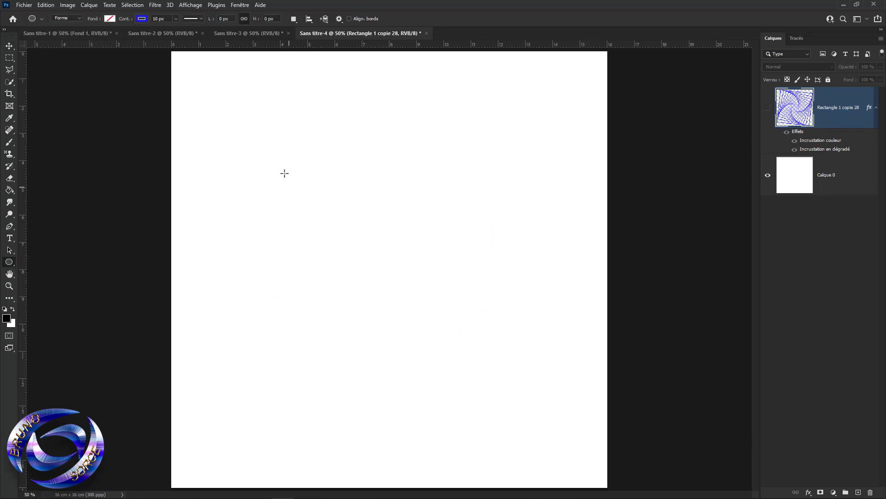
left_click_drag(273, 159, 437, 308)
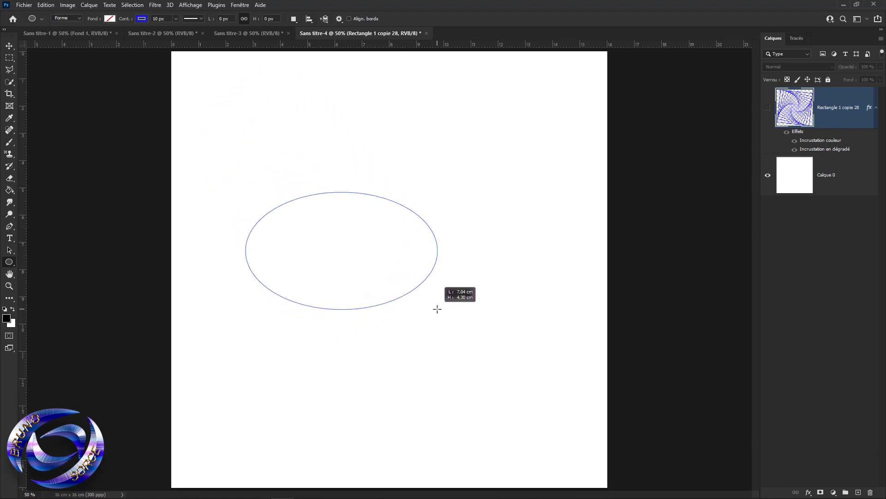
left_click_drag(437, 309, 526, 380)
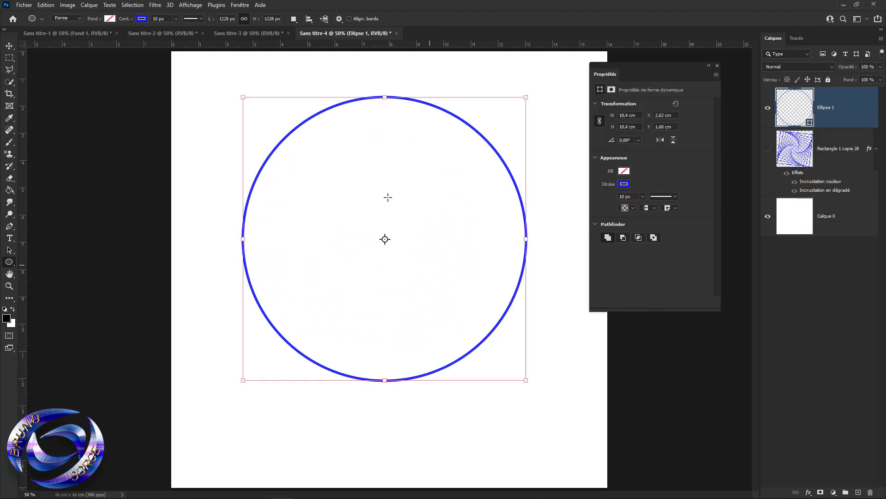
left_click(718, 66)
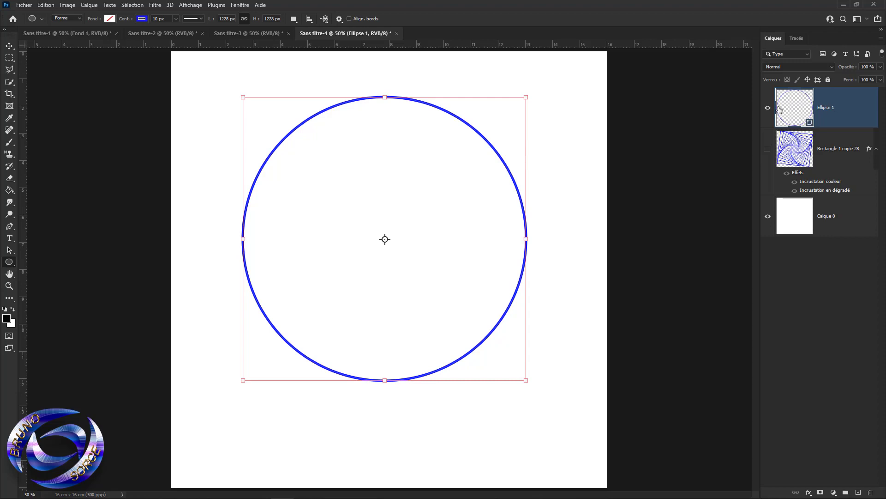
Rasterize the circle layer, and transform it with a 10° rotation and 85% proportional scaling
right_click(848, 113)
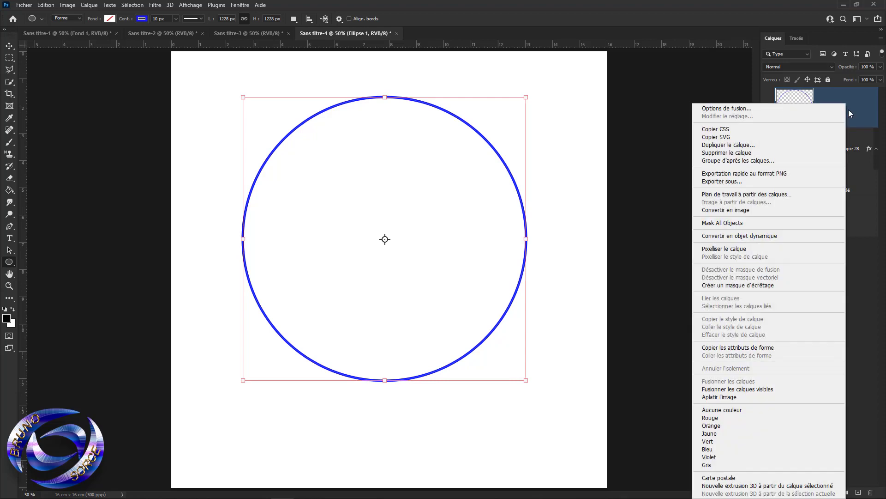
left_click(719, 249)
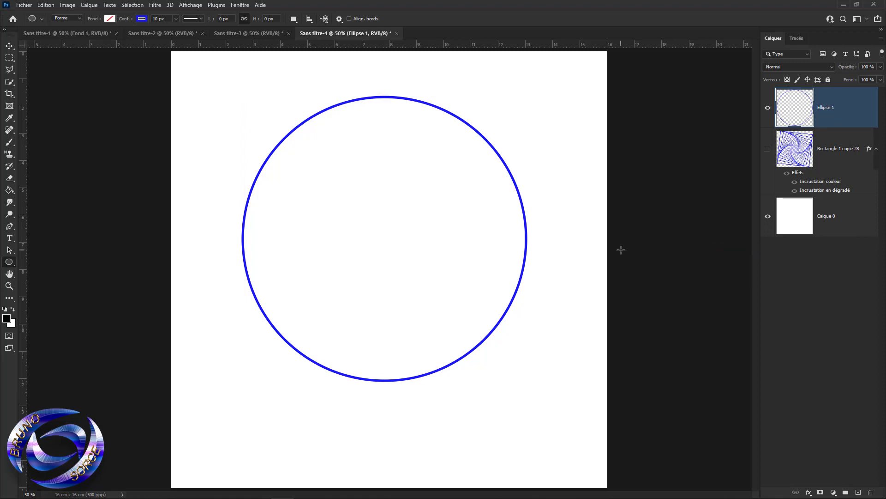
key("ctrl+t")
right_click(410, 167)
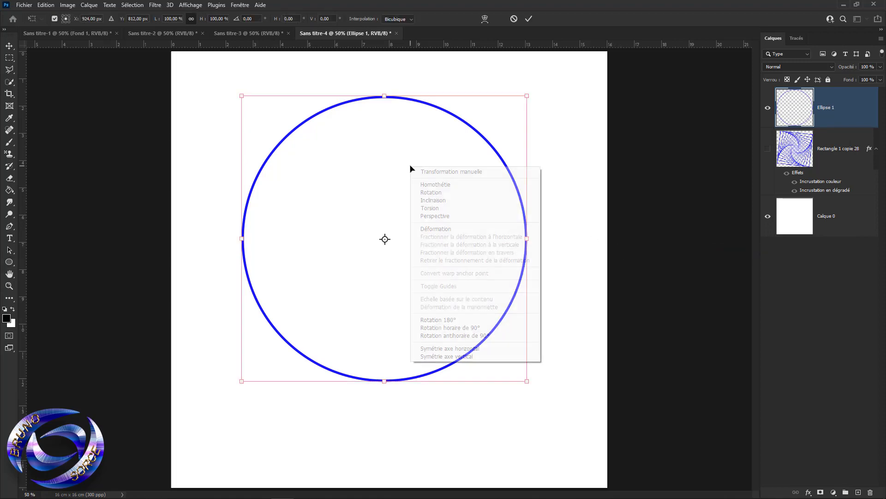
left_click(432, 193)
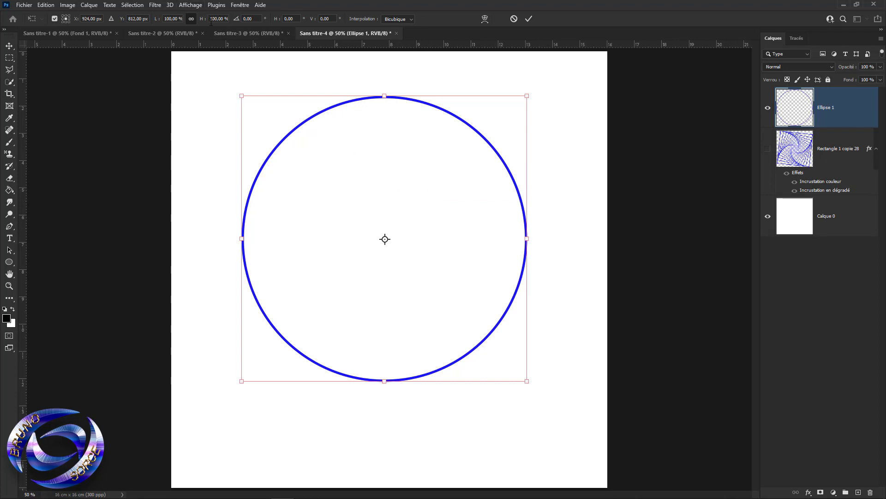
left_click_drag(246, 17, 239, 18)
type("10")
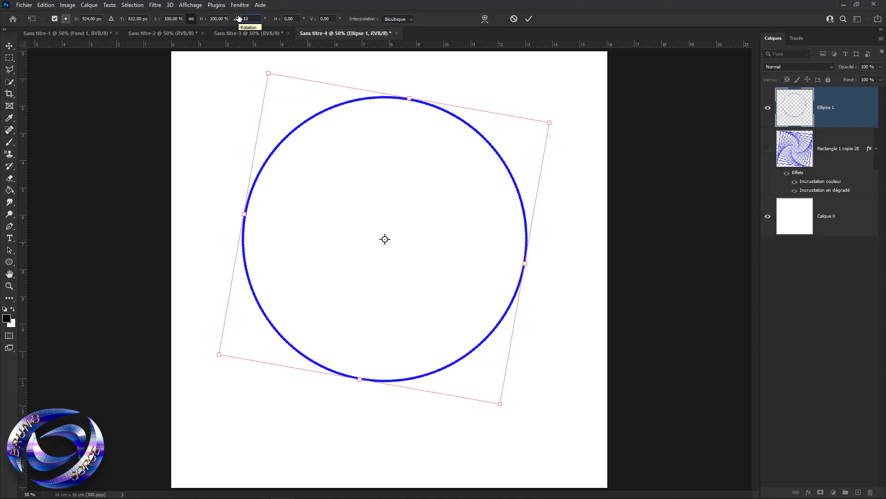
left_click(210, 19)
left_click(212, 19)
type("85")
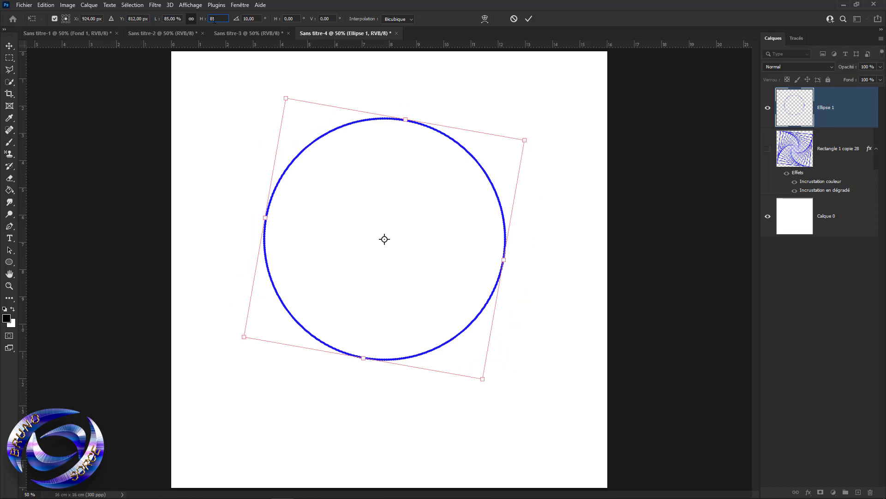
left_click(529, 19)
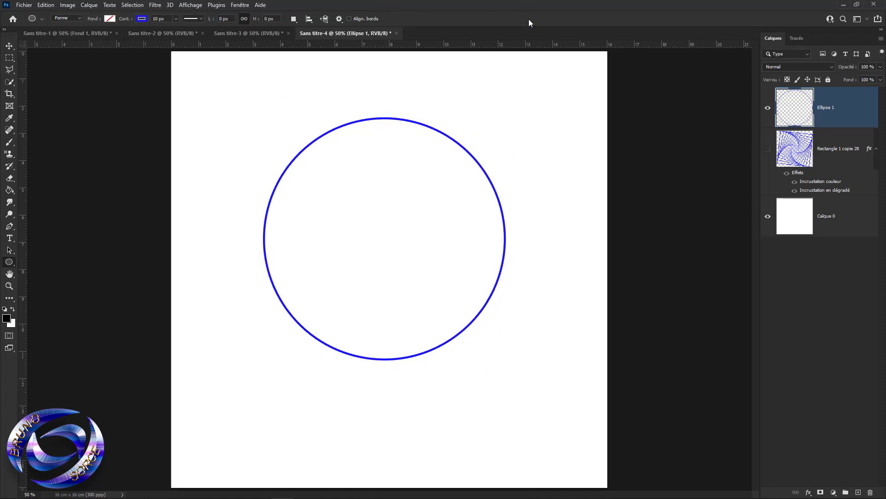
Repeat the transformation on successive duplicates of the circle up to Ellipse 1 copie 7
key("ctrl+alt+shift+t")
key("ctrl+alt+shift+t")
key("ctrl+alt+shift+t")
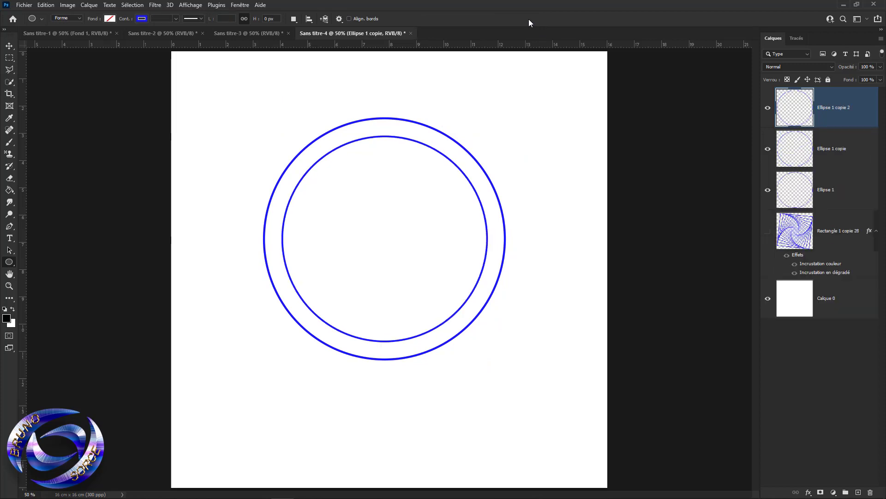
key("ctrl+alt+shift+t")
key("ctrl+alt+shift+t")
key("ctrl+alt+shift+t")
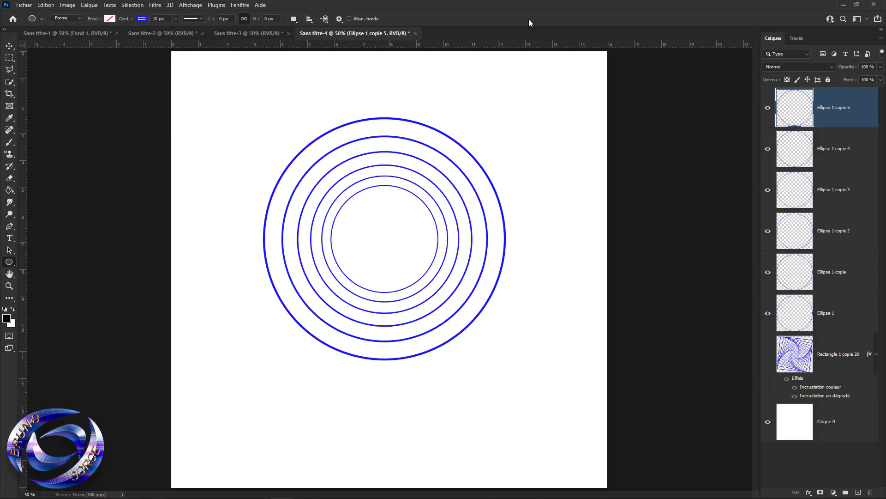
key("ctrl+alt+shift+t")
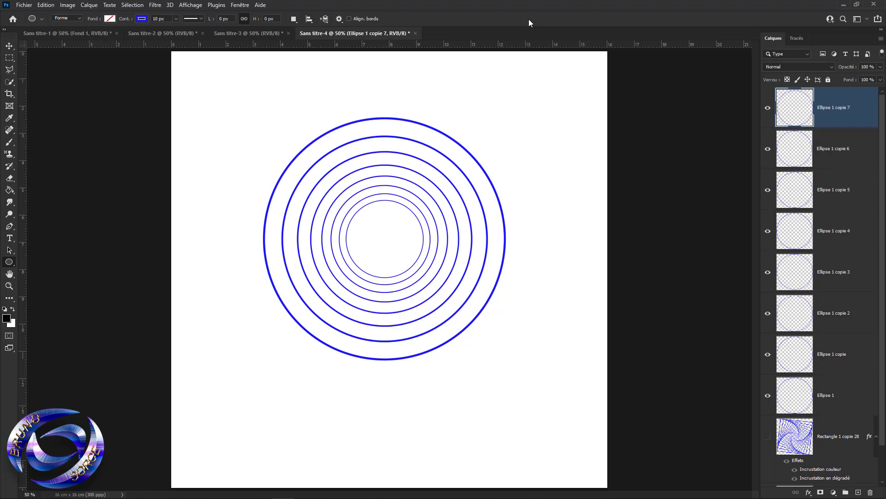
Undo the circle's repeated copies, its transformation and the drawing of the circle itself
key("ctrl+z")
key("ctrl+z")
key("ctrl+z")
key("ctrl+z")
key("ctrl+z")
key("ctrl+z")
key("ctrl+z")
key("ctrl+z")
Draw a wide blue-outlined ellipse about 11.55 by 6.16 cm in the middle of the page and rasterize its layer
left_click_drag(192, 107, 521, 336)
right_click(850, 113)
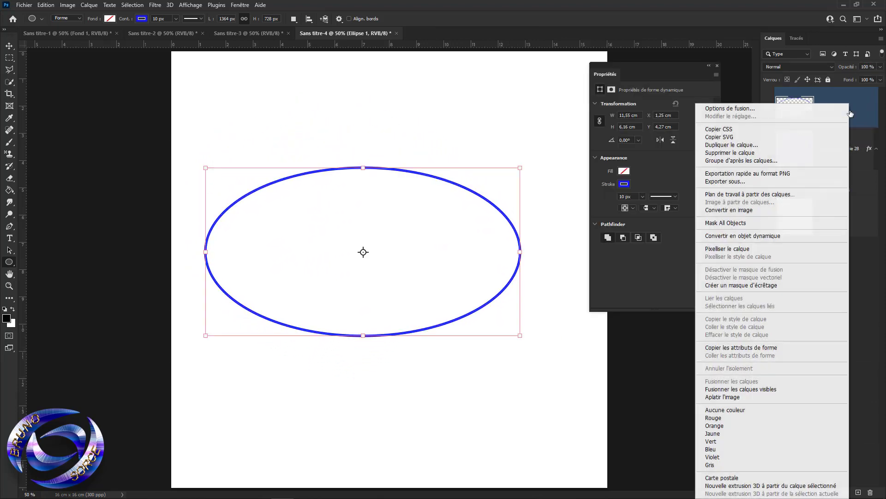
left_click(727, 250)
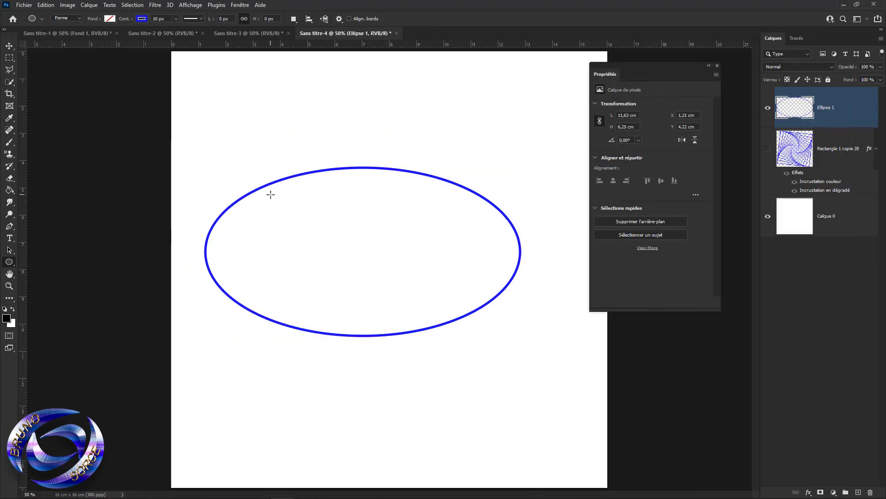
Transform the ellipse with a 10° rotation and 85% proportional scaling
key("ctrl+t")
right_click(354, 206)
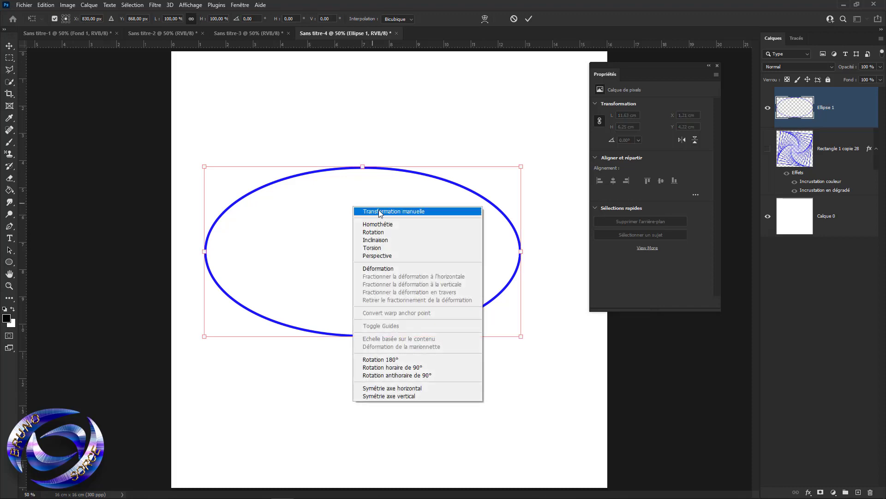
left_click(378, 233)
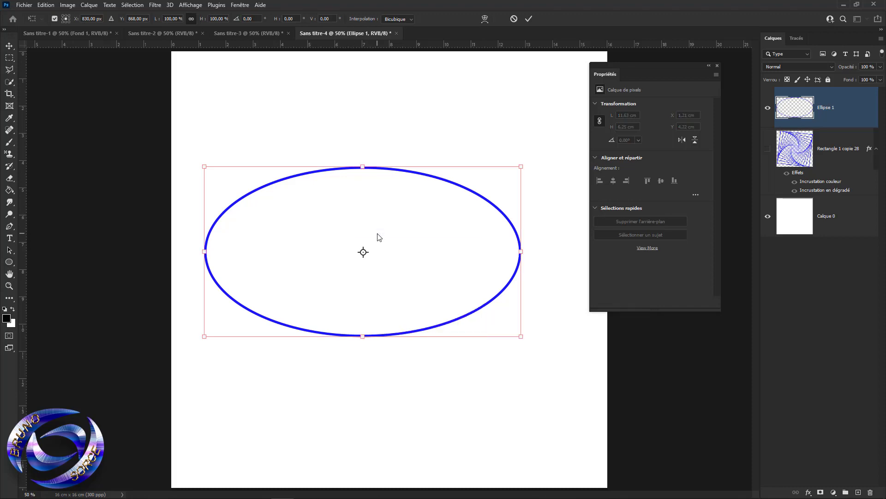
left_click(255, 19)
type("10")
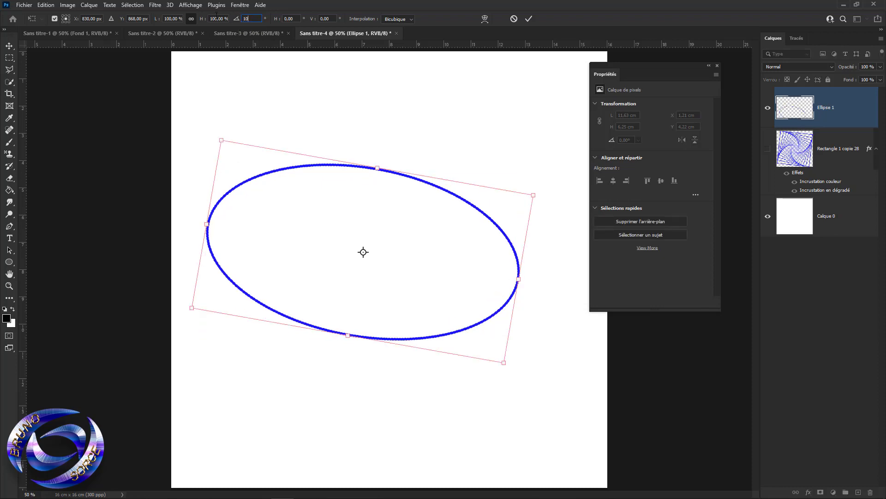
key("shift+Tab")
type("85")
left_click(529, 21)
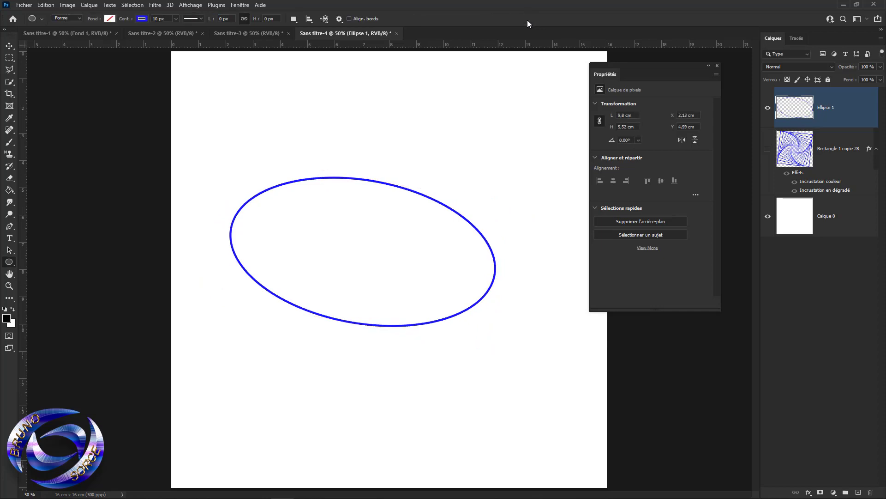
Repeat the rotation and scaling on successive duplicates of the ellipse up to Ellipse 1 copie 12
key("ctrl+alt+shift+t")
key("ctrl+alt+shift+t")
key("ctrl+alt+shift+t")
key("ctrl+alt+shift+t")
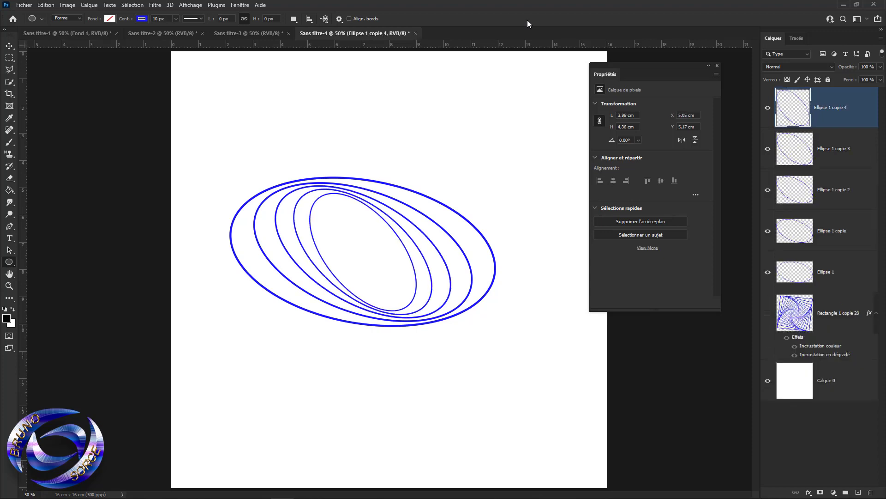
key("ctrl+alt+shift+t")
key("ctrl+alt+shift+t")
key("ctrl+alt+shift+t")
key("ctrl+alt+shift+t")
key("ctrl+alt+shift+t")
key("ctrl+alt+shift+t")
key("ctrl+alt+shift+t")
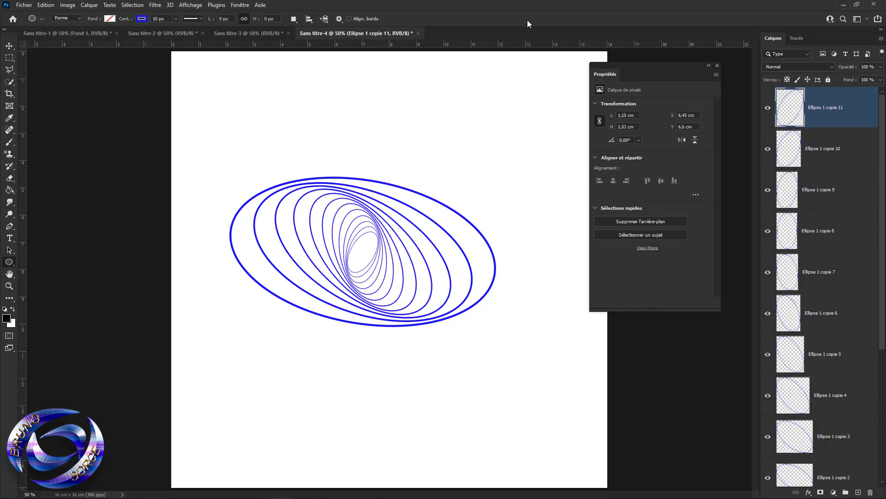
key("ctrl+alt+shift+t")
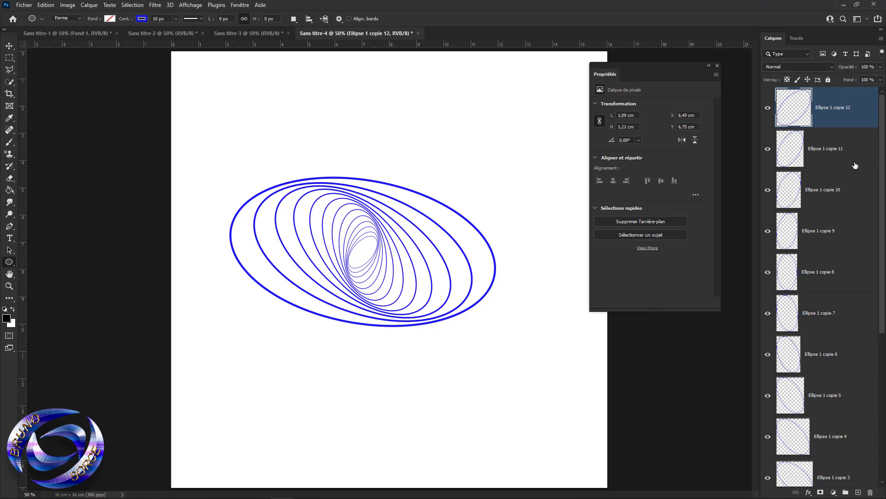
left_click(878, 187)
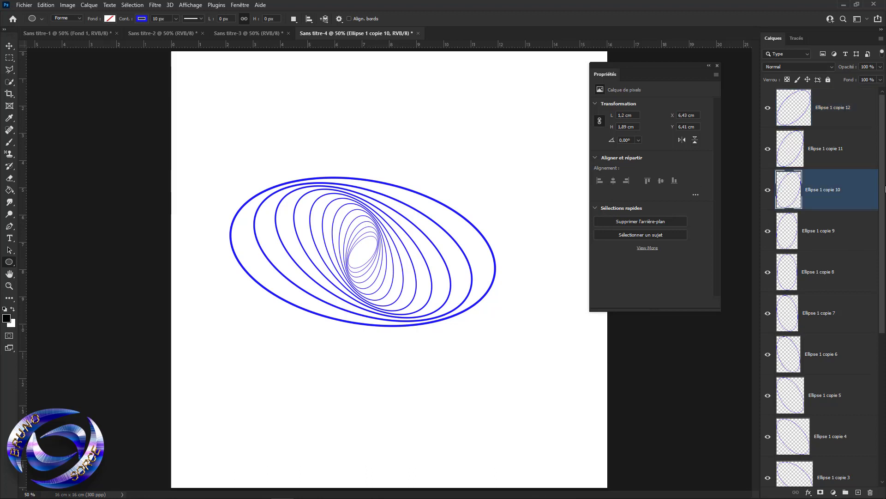
Merge all the ellipse layers, from Ellipse 1 copie 12 through Ellipse 1, into a single layer
scroll(864, 259, "down", 5)
scroll(882, 372, "up", 5)
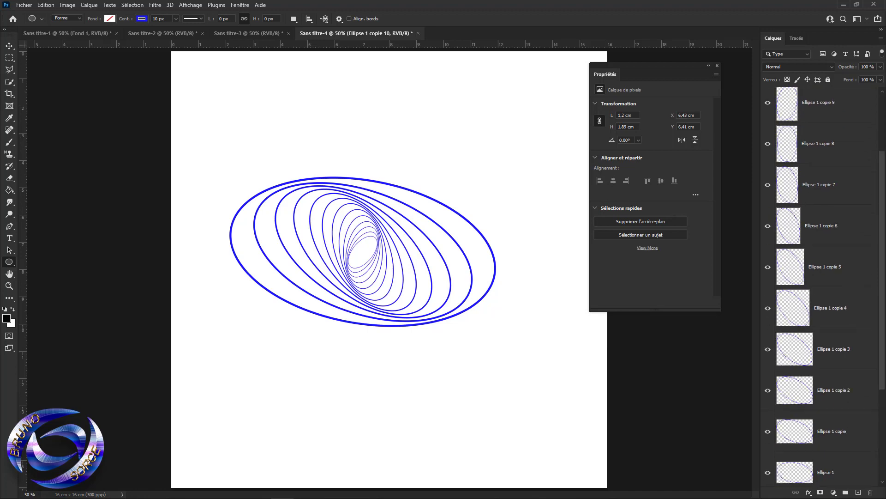
left_click(846, 116)
scroll(876, 129, "down", 5)
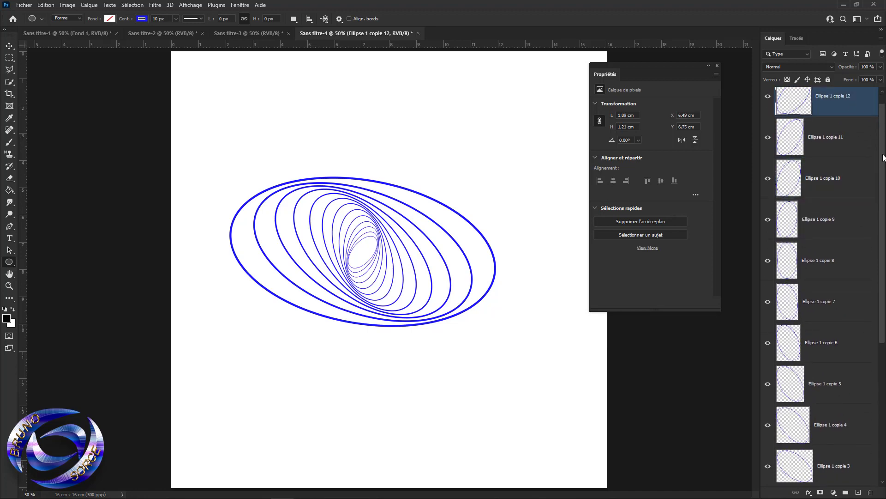
left_click(844, 360, "shift")
right_click(833, 227)
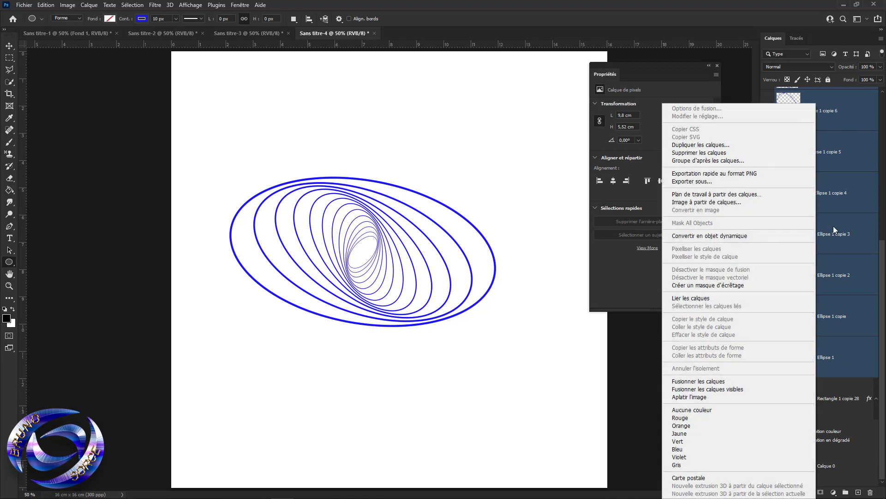
left_click(699, 381)
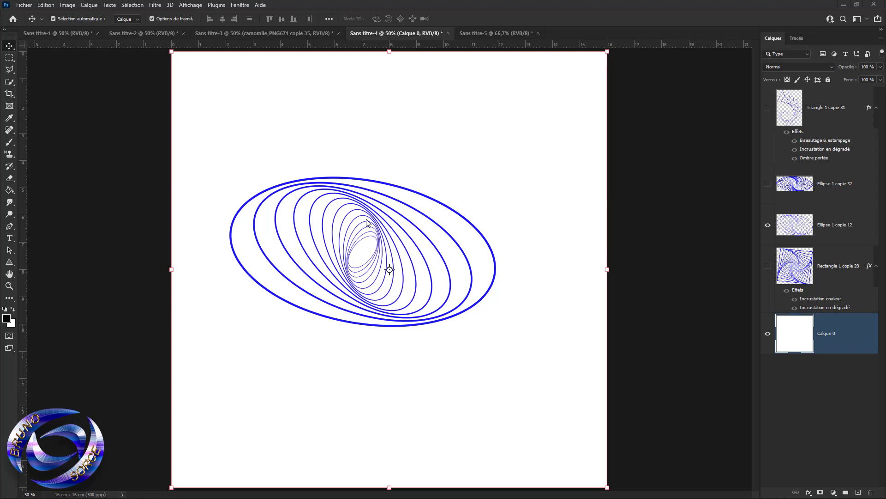
Hide the merged Ellipse 1 copie 12 layer and show the Triangle 1 copie 31 layer
left_click(768, 225)
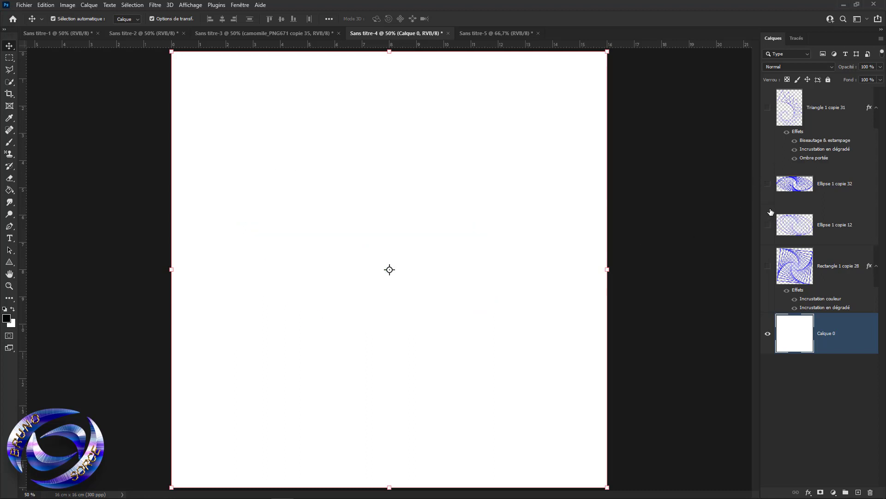
left_click(768, 108)
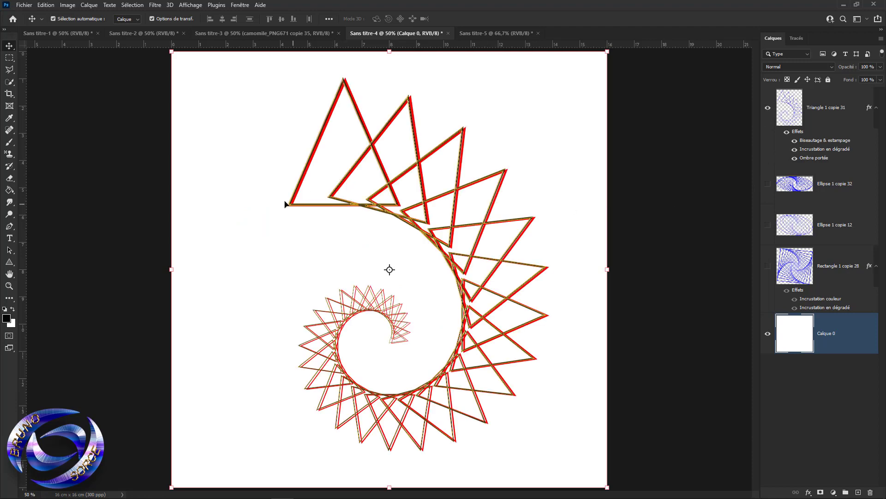